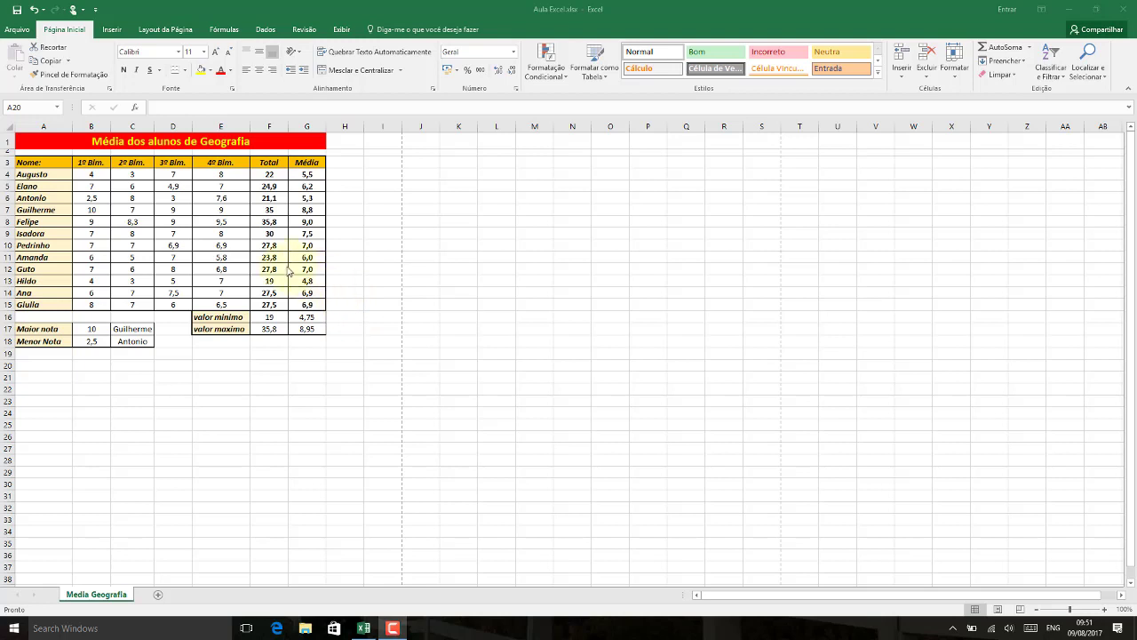
Left-align the grade 8 in cell E4, after briefly trying right alignment
click(347, 197)
click(346, 256)
click(346, 305)
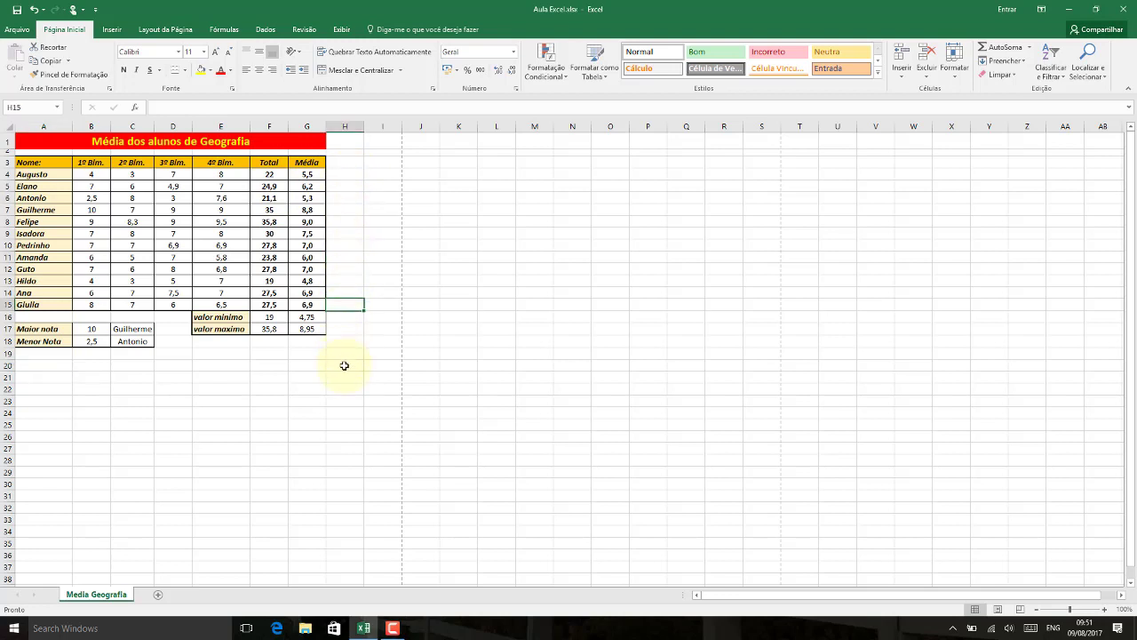
click(343, 364)
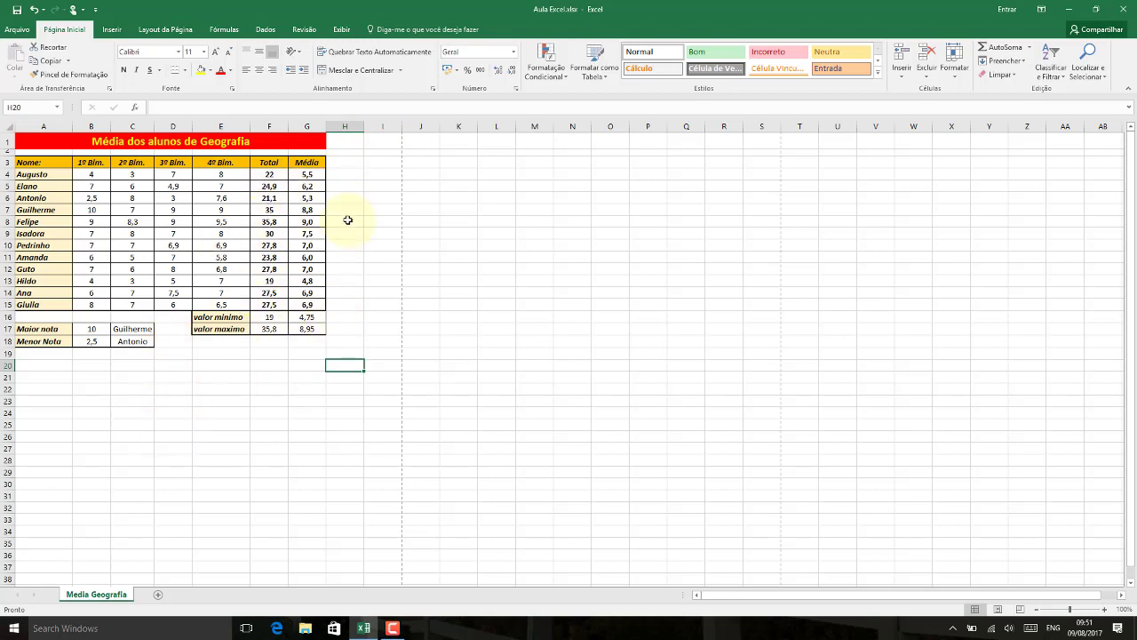
click(387, 177)
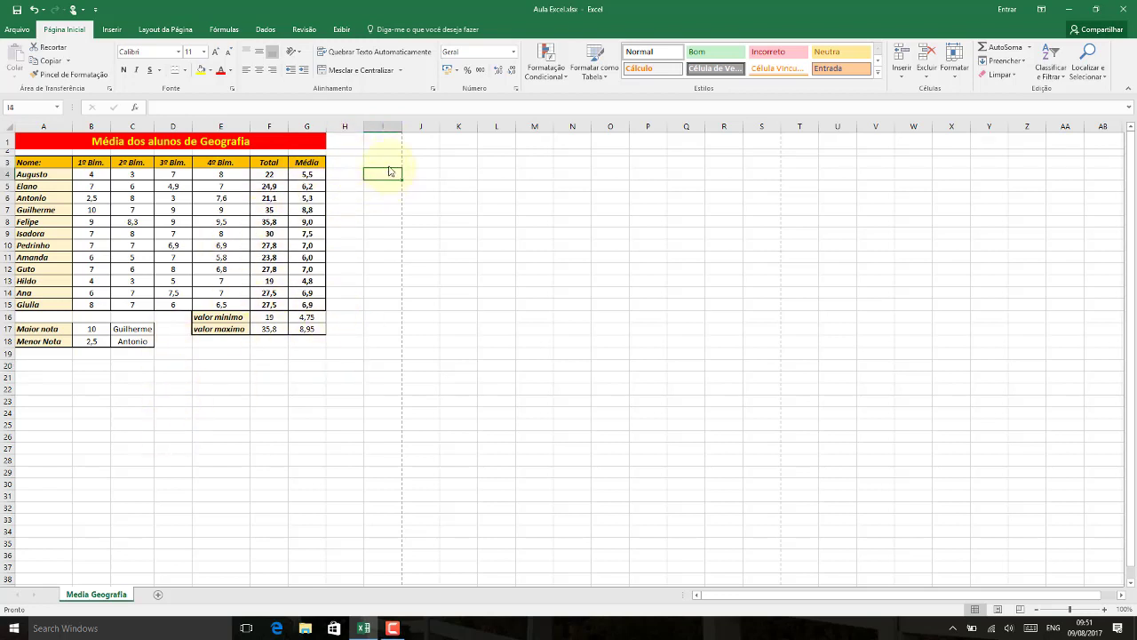
click(388, 164)
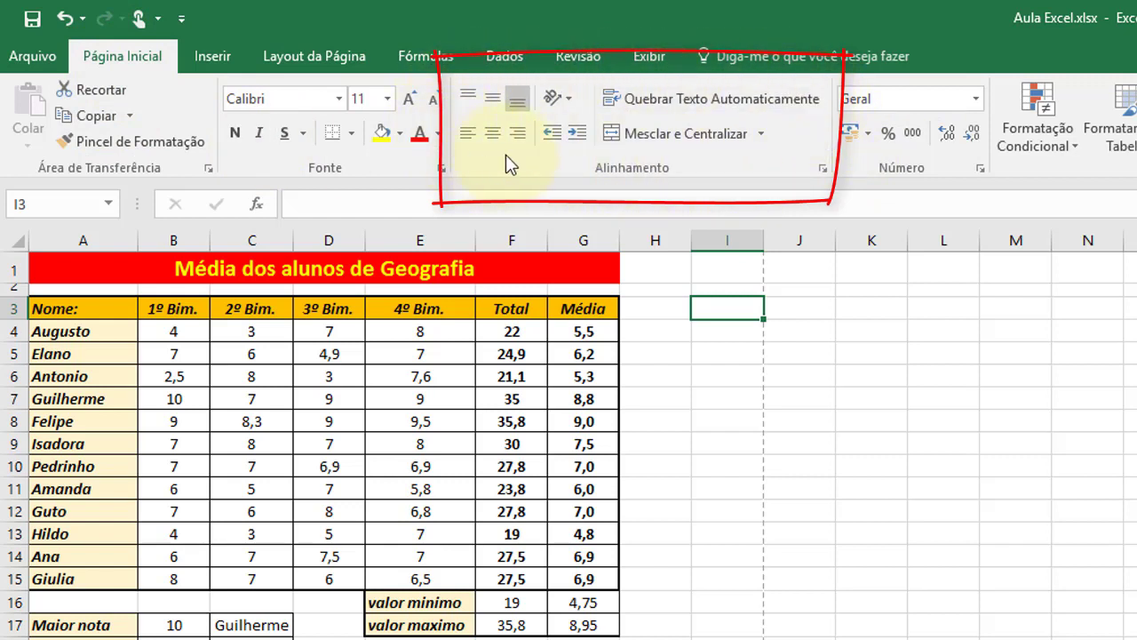
click(337, 329)
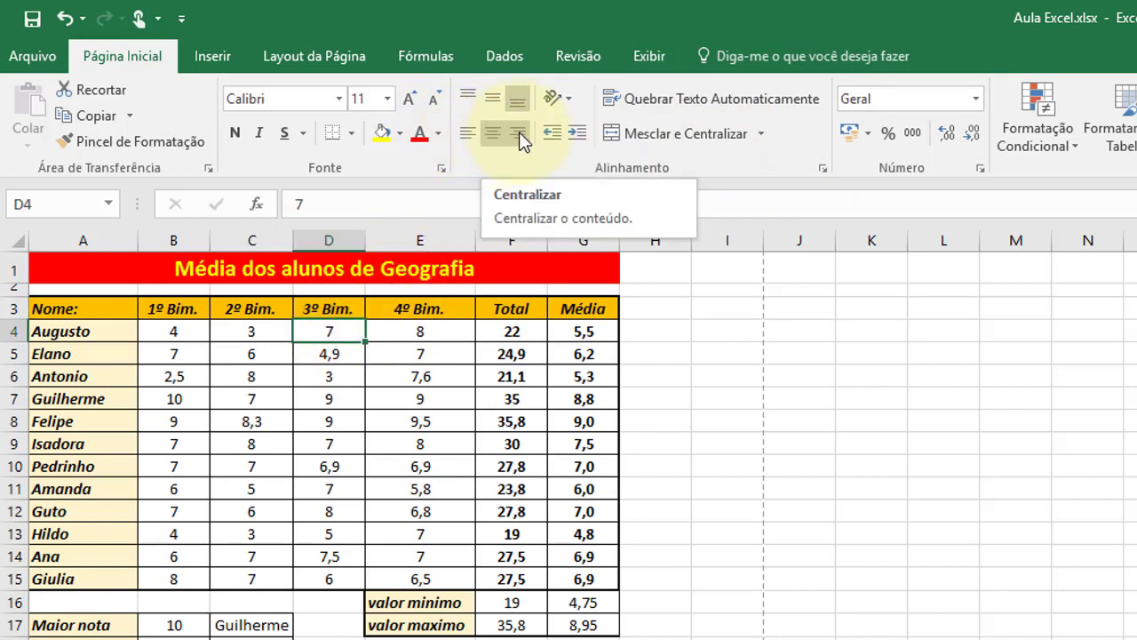
click(411, 328)
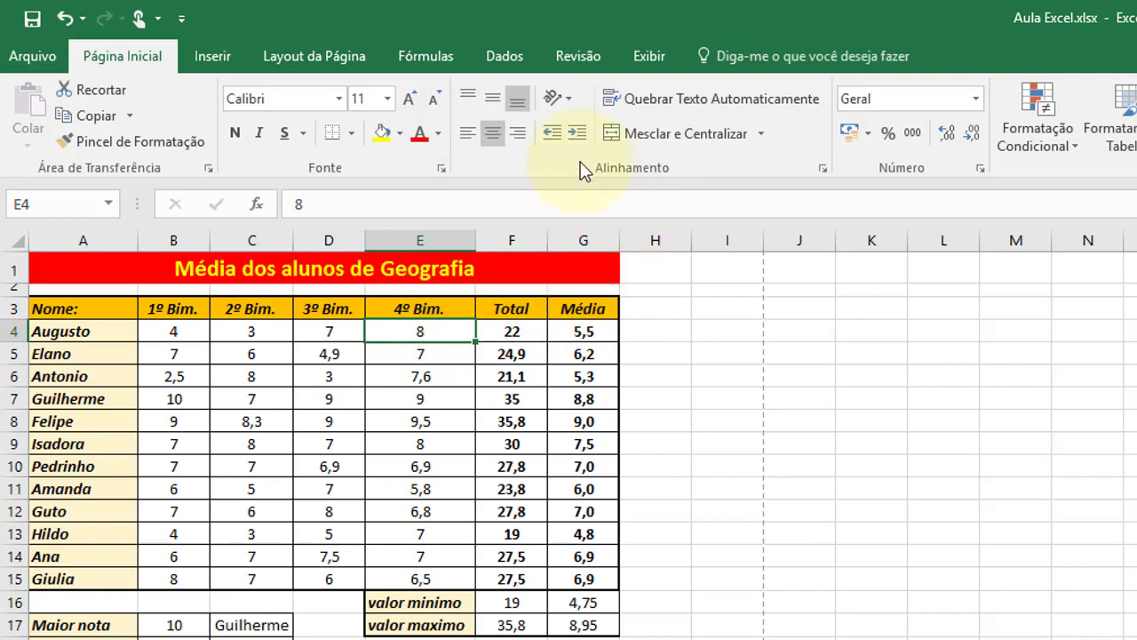
click(521, 133)
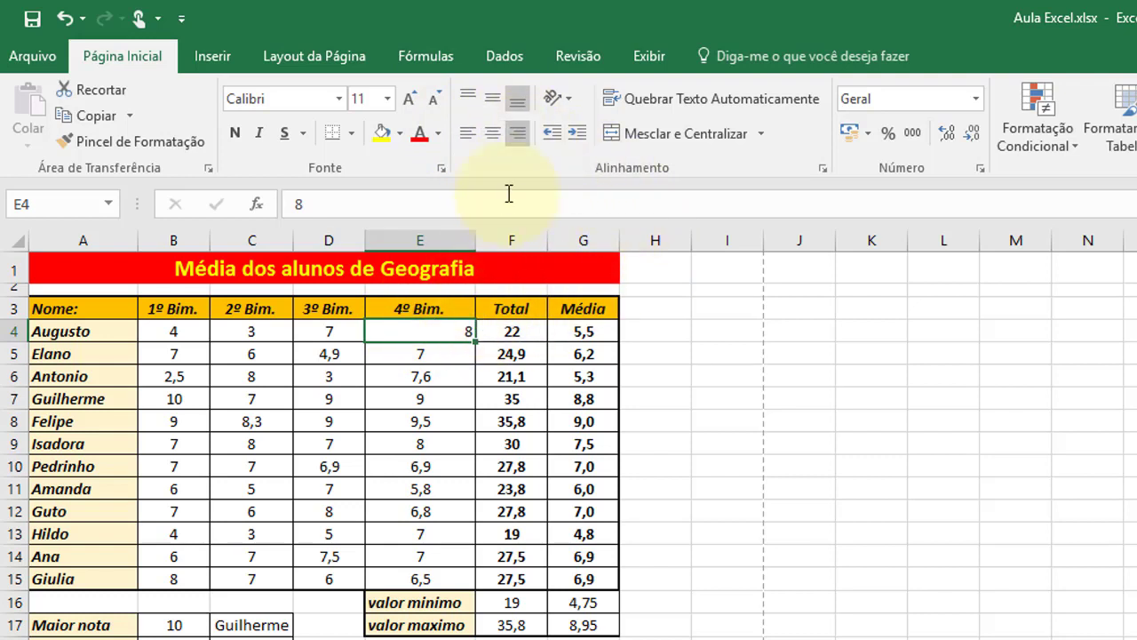
click(462, 134)
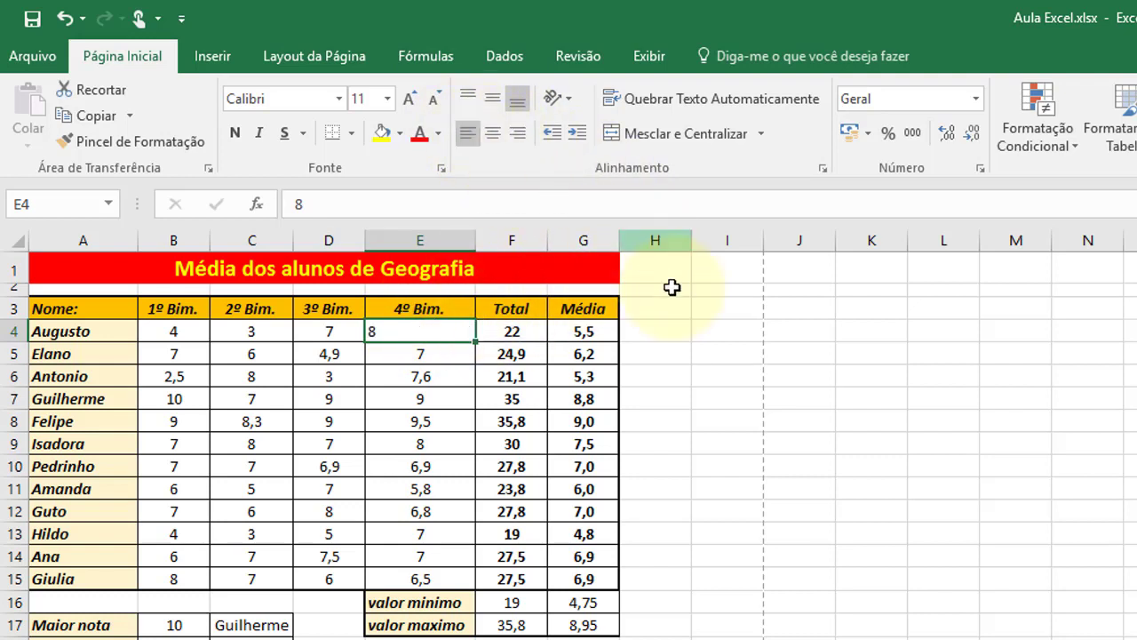
click(727, 307)
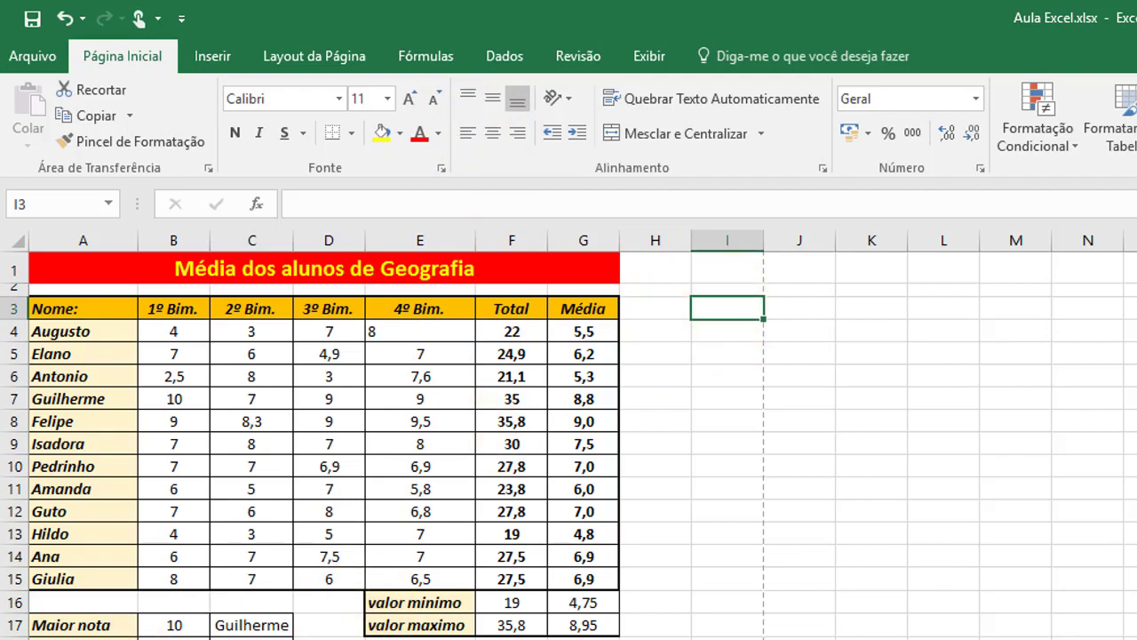
click(82, 638)
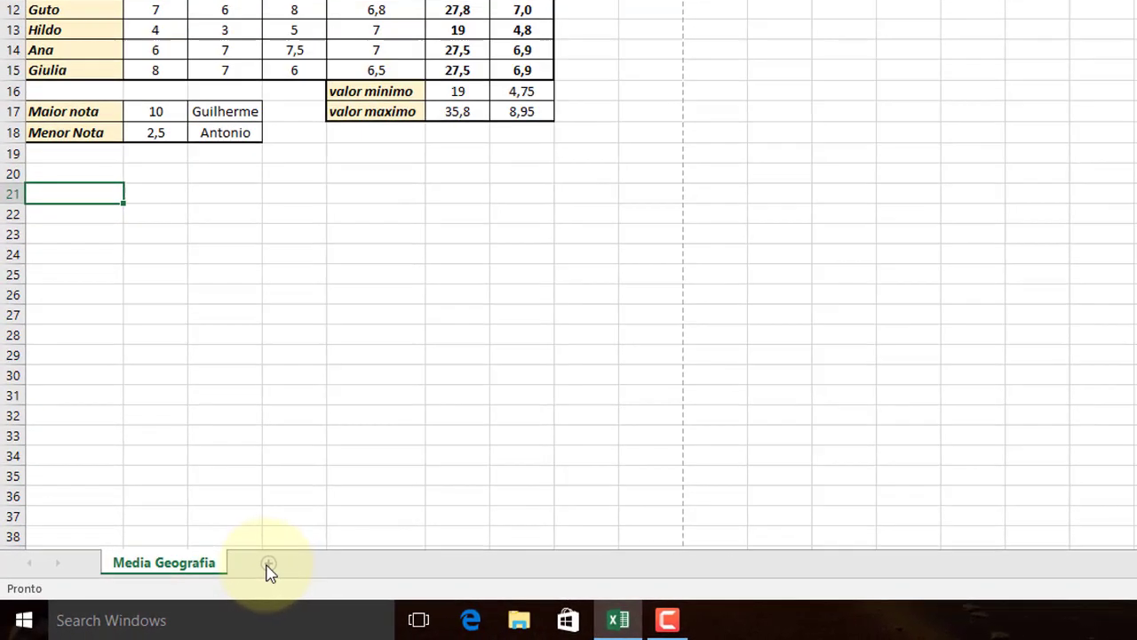
Add a blank sheet Planilha1 and compare it with the Media Geografia sheet
click(269, 565)
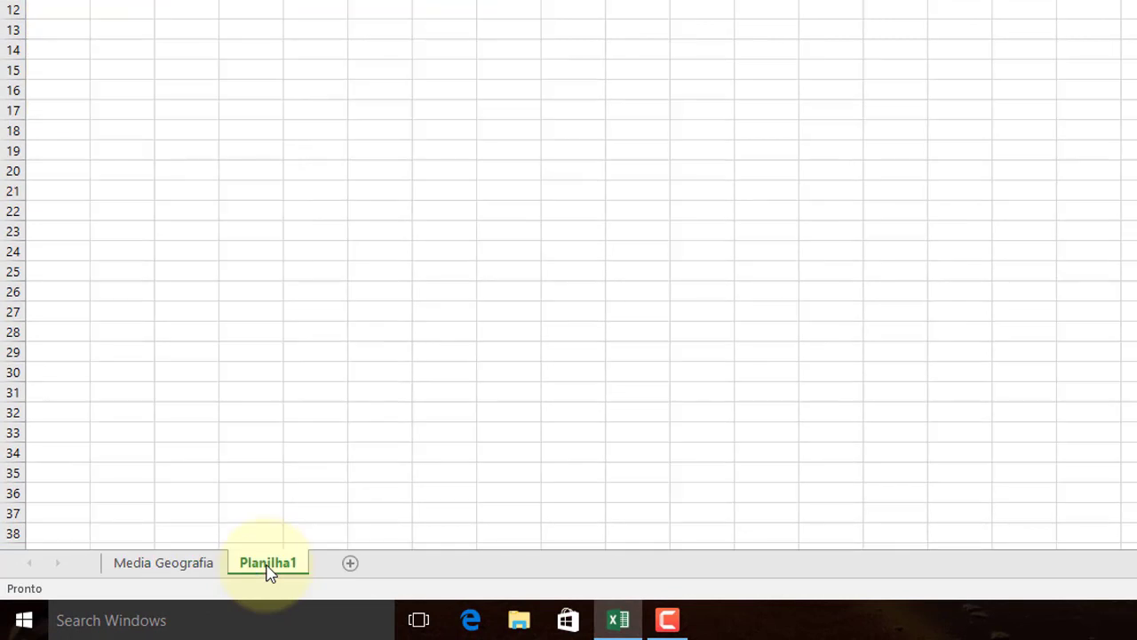
click(150, 570)
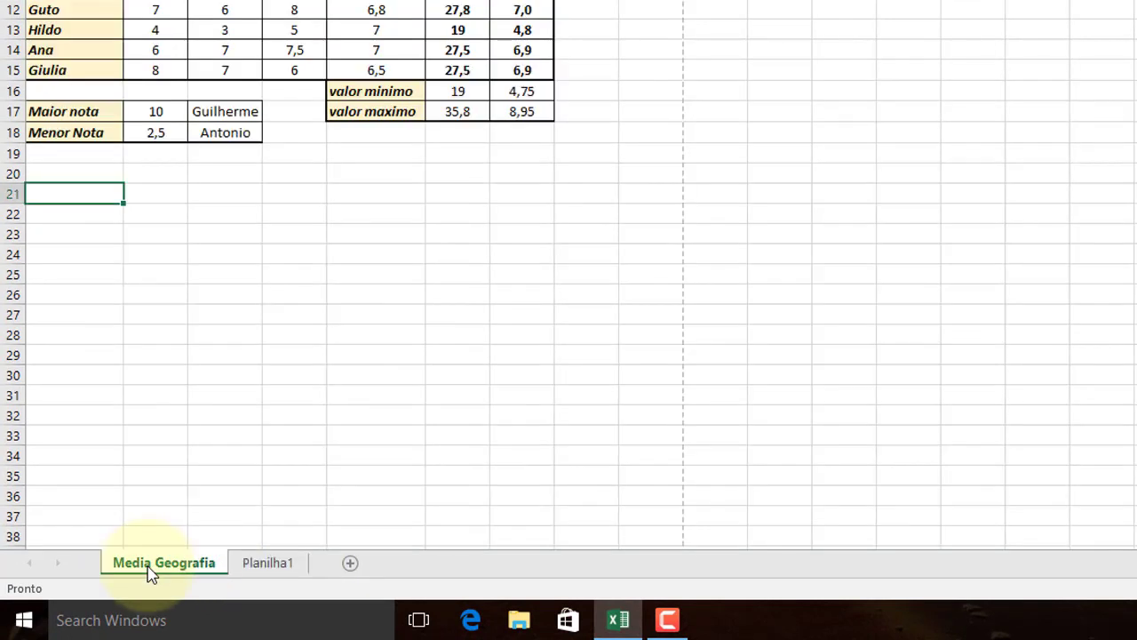
click(299, 569)
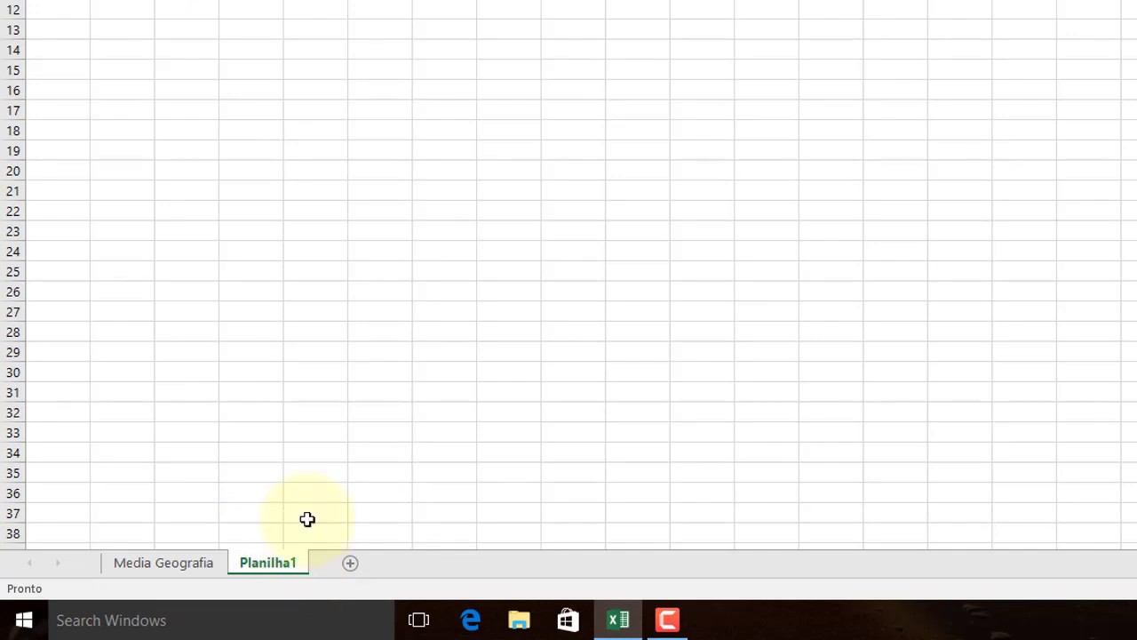
click(216, 563)
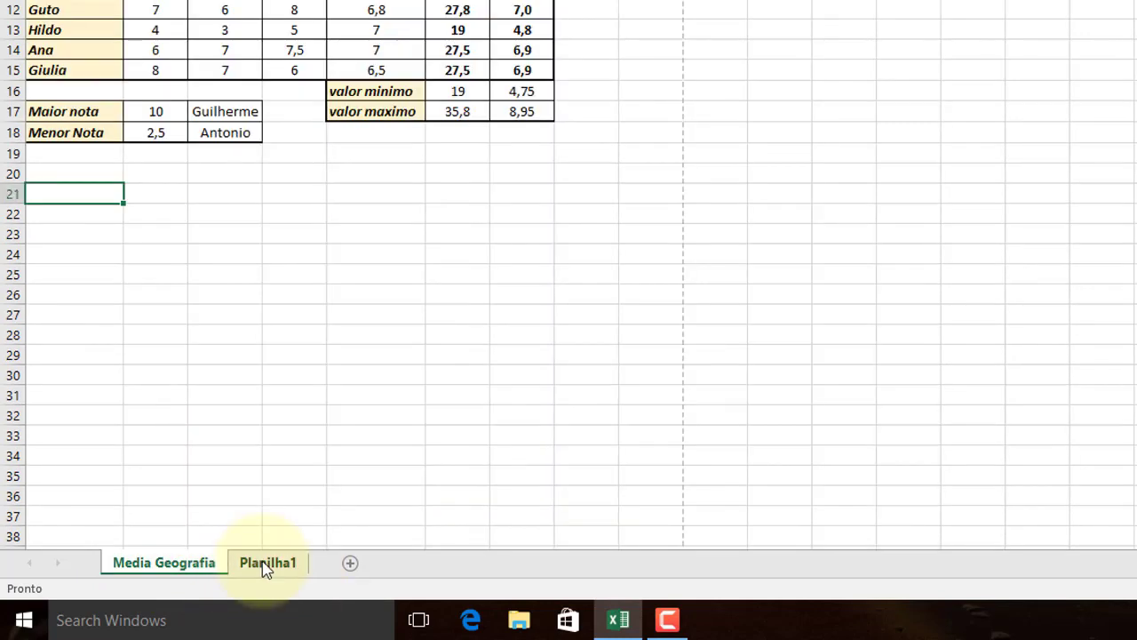
click(265, 563)
click(189, 565)
click(264, 563)
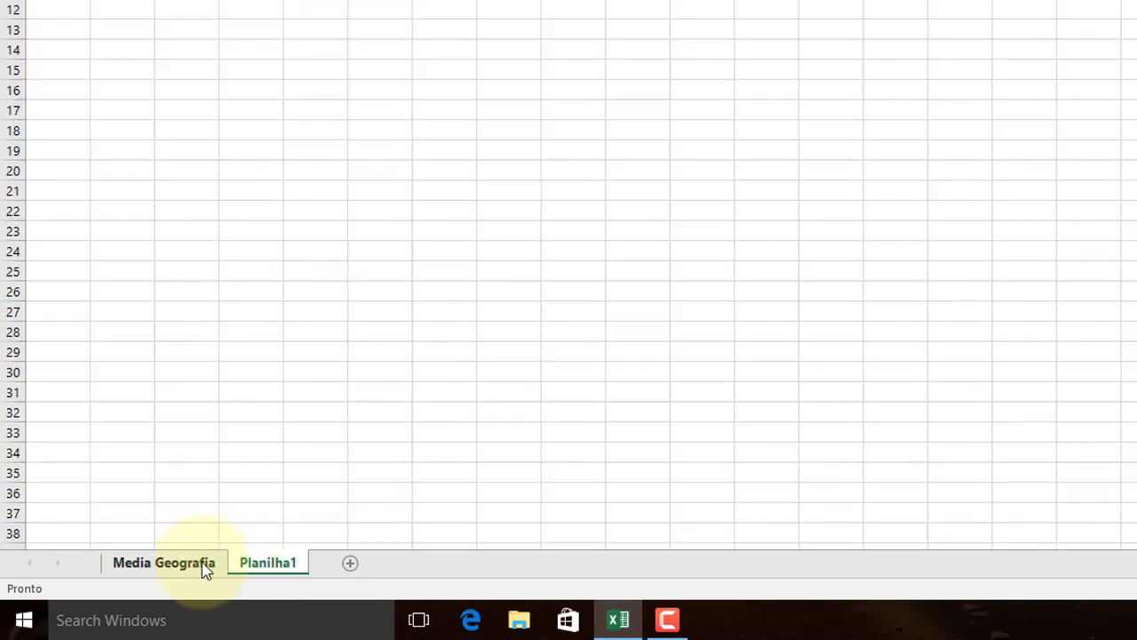
Add two more blank sheets, Planilha2 and Planilha3, and check the tabs
click(351, 564)
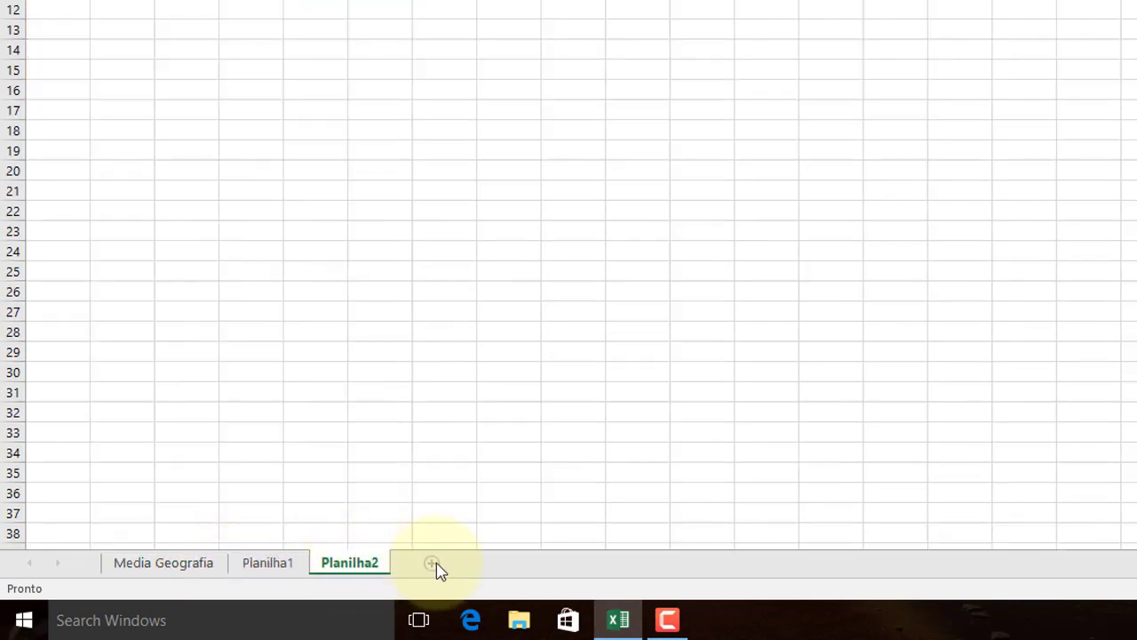
click(434, 563)
click(192, 566)
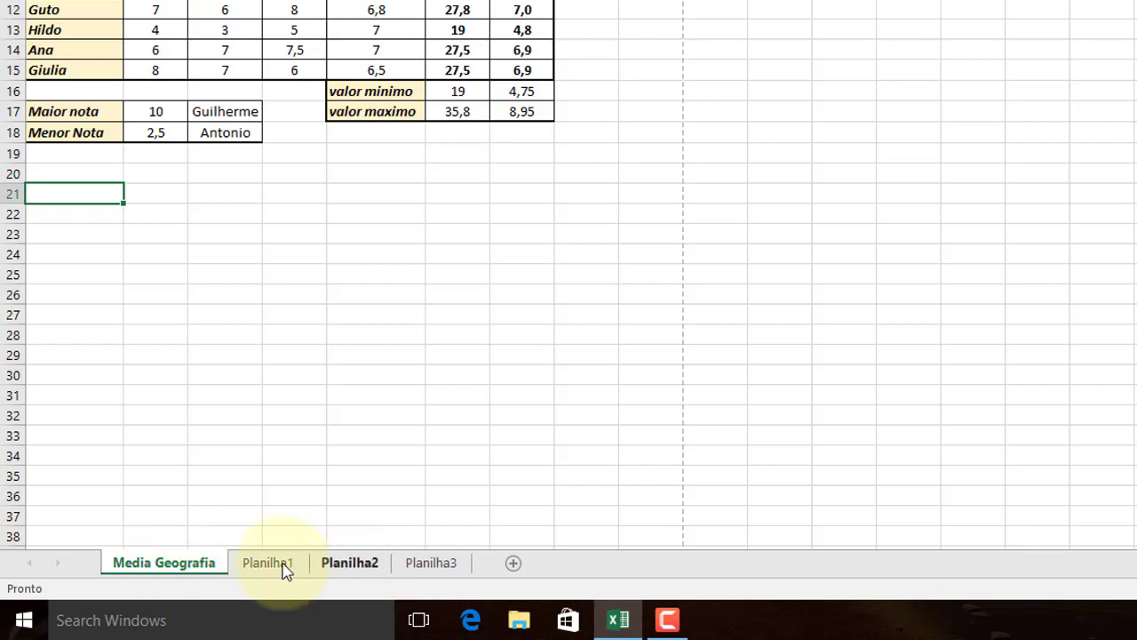
click(272, 566)
ctrl+click(354, 563)
Colour the Media Geografia sheet tab orange
click(203, 566)
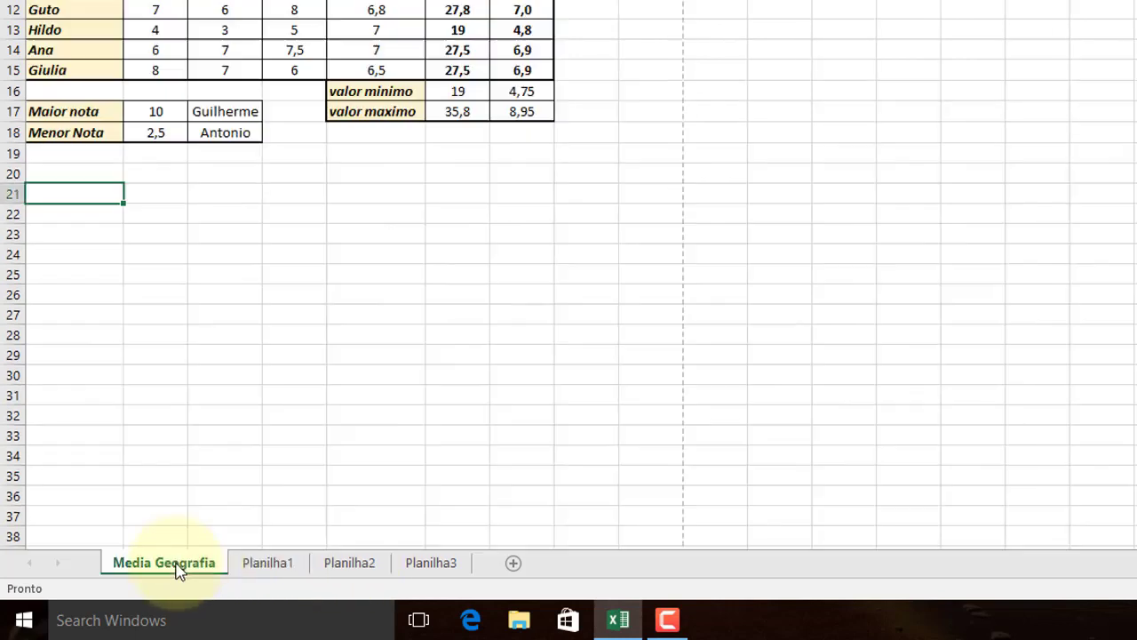
right_click(178, 566)
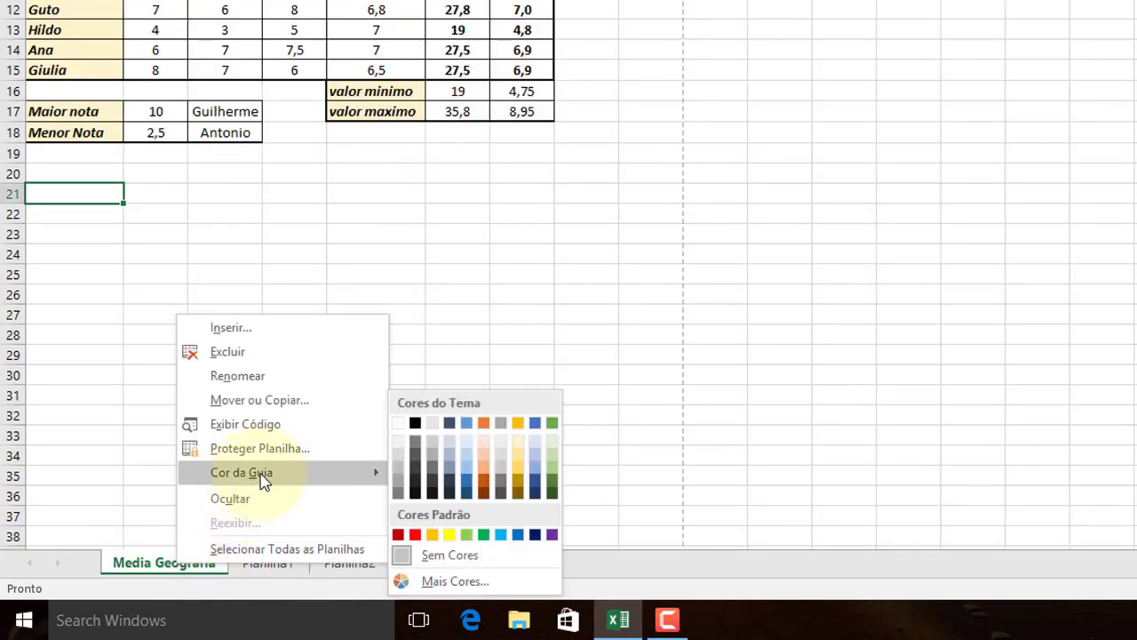
mouse_move(242, 471)
click(433, 535)
Colour the Planilha1 sheet tab green and get ready to rename it
click(283, 569)
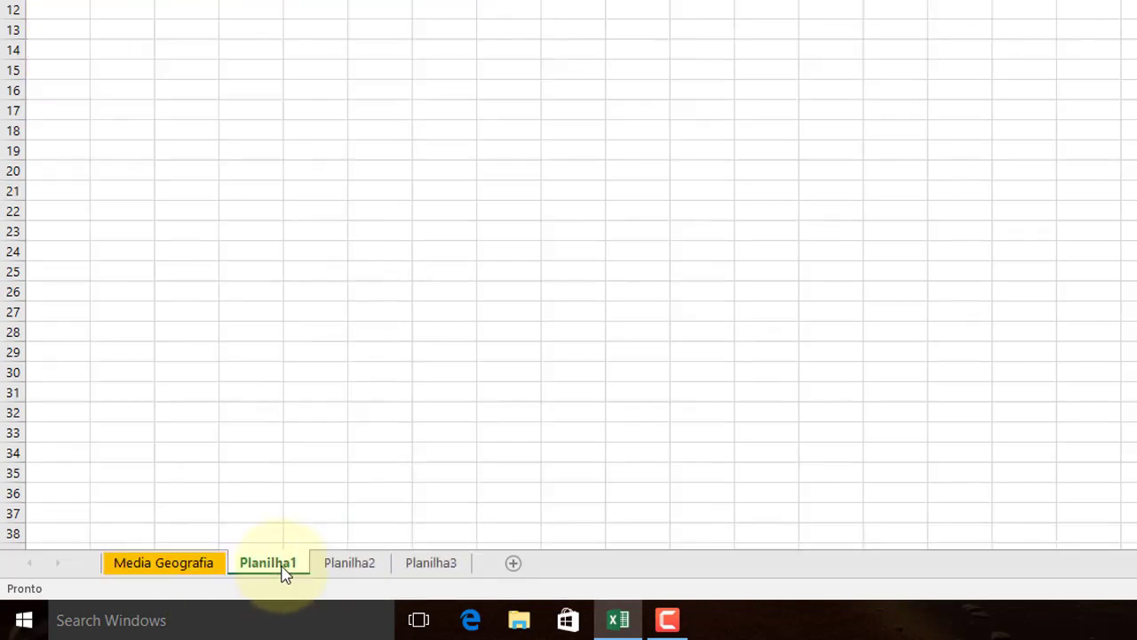
right_click(282, 572)
mouse_move(347, 475)
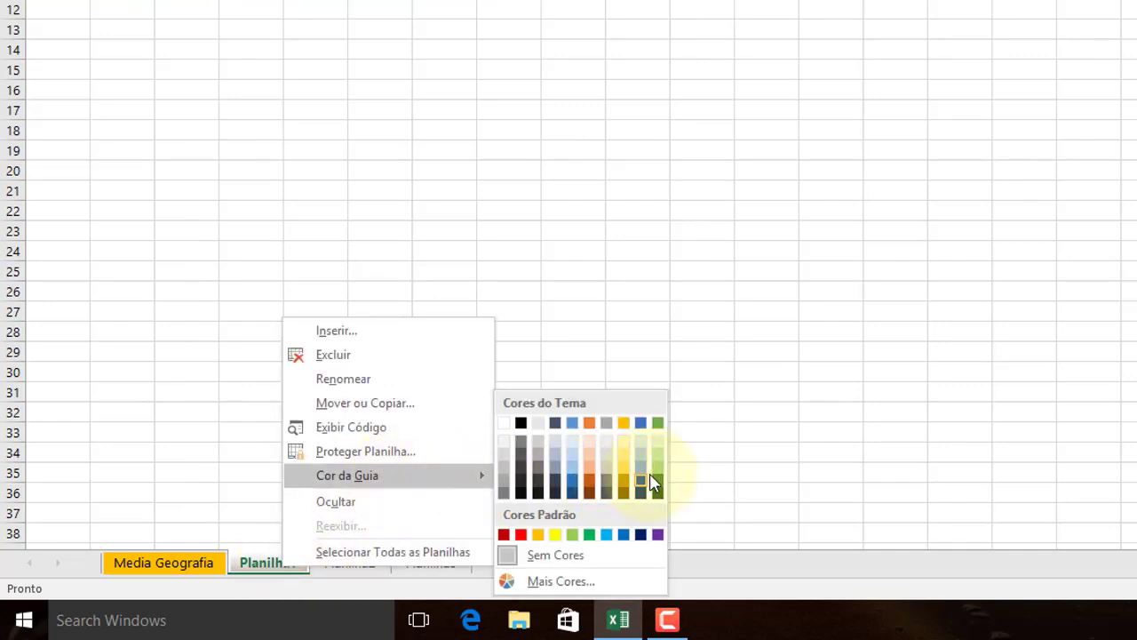
click(659, 477)
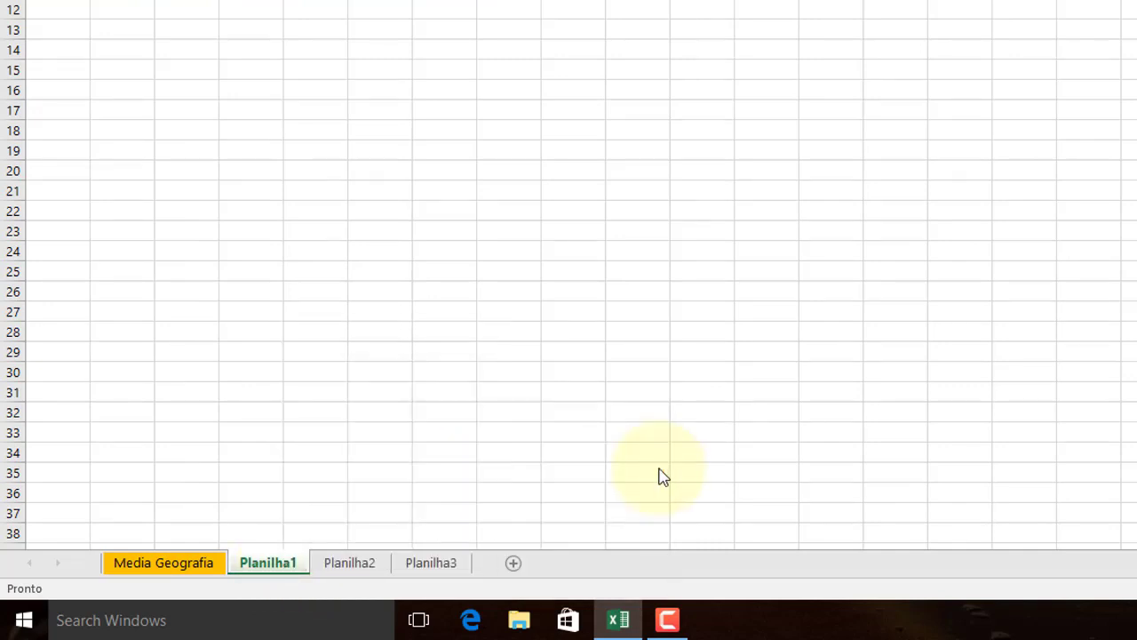
right_click(290, 571)
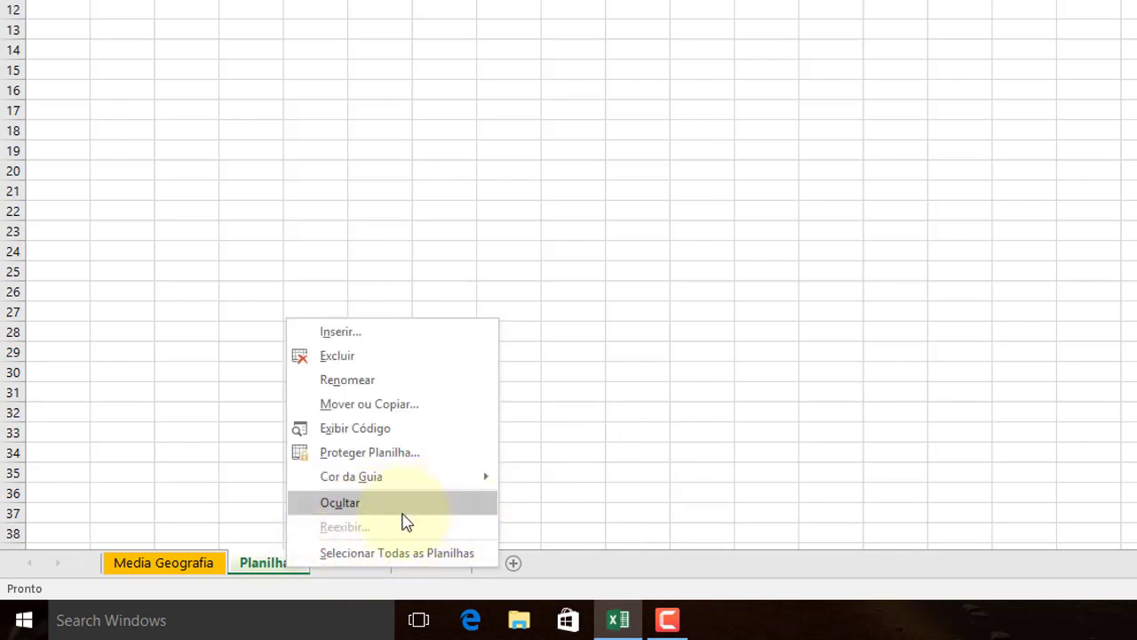
Rename the Planilha1 sheet to ALINHAMENTO
click(394, 389)
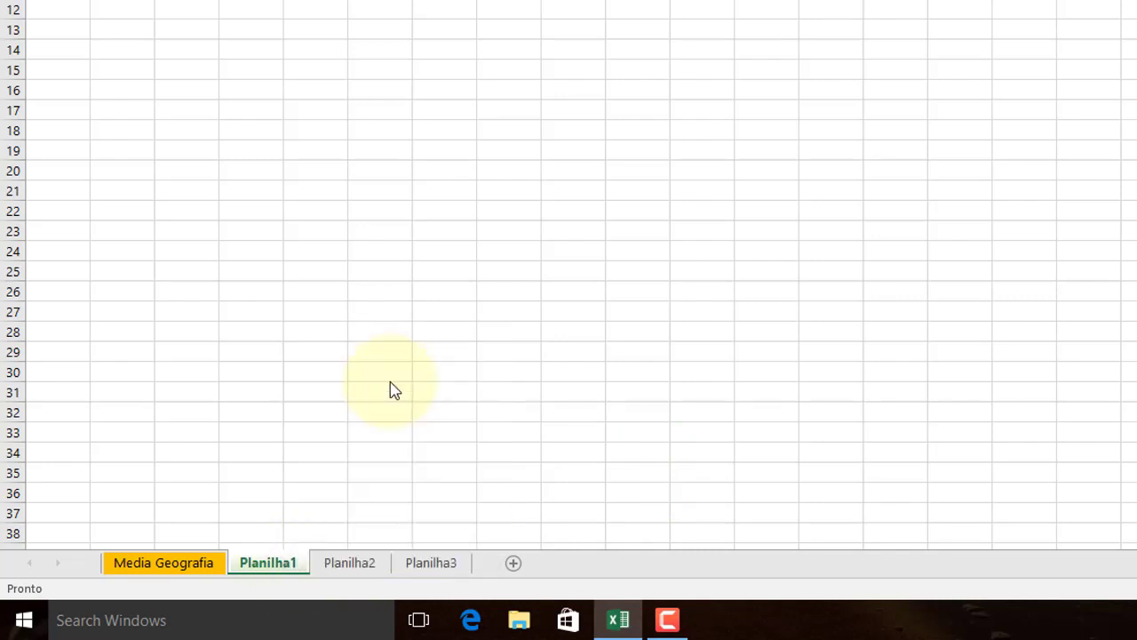
text(A)
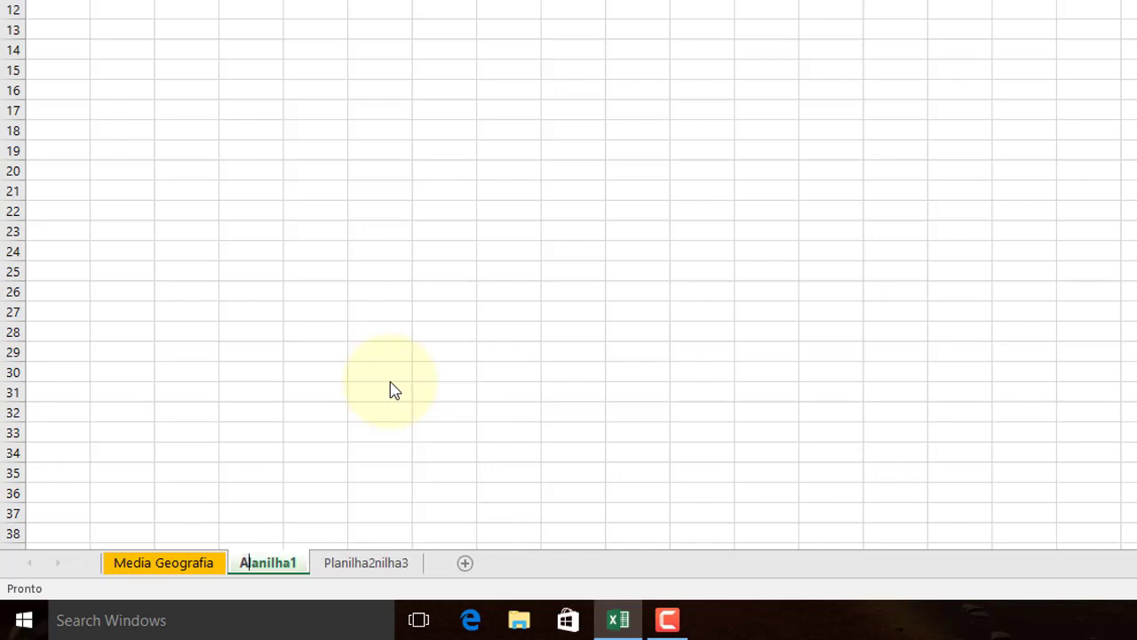
text(LINHAM)
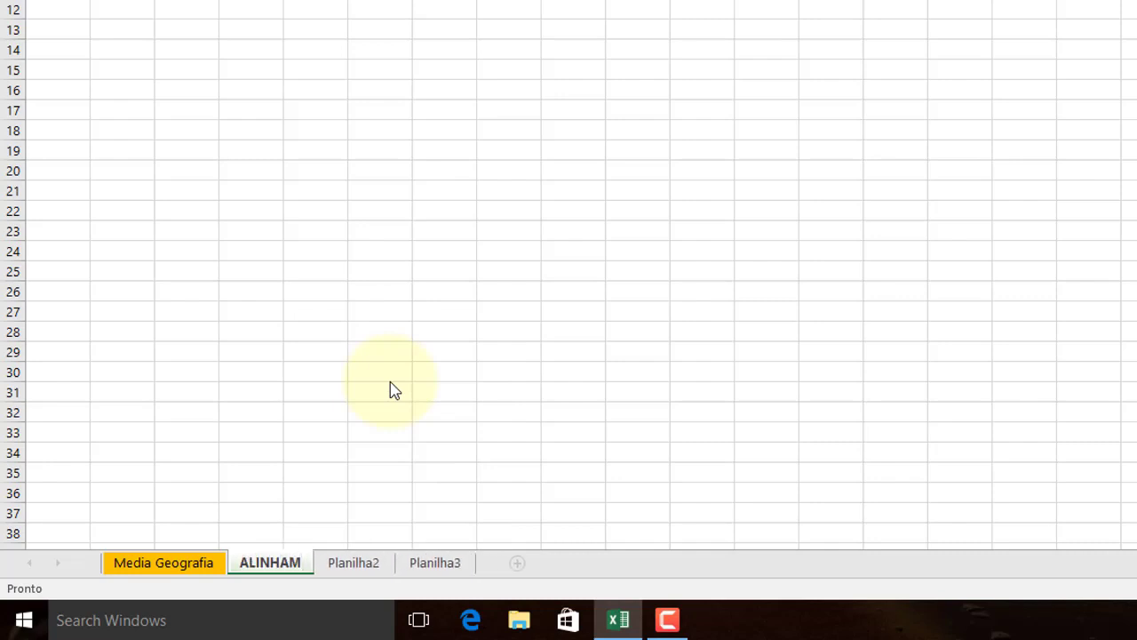
text(ENTO)
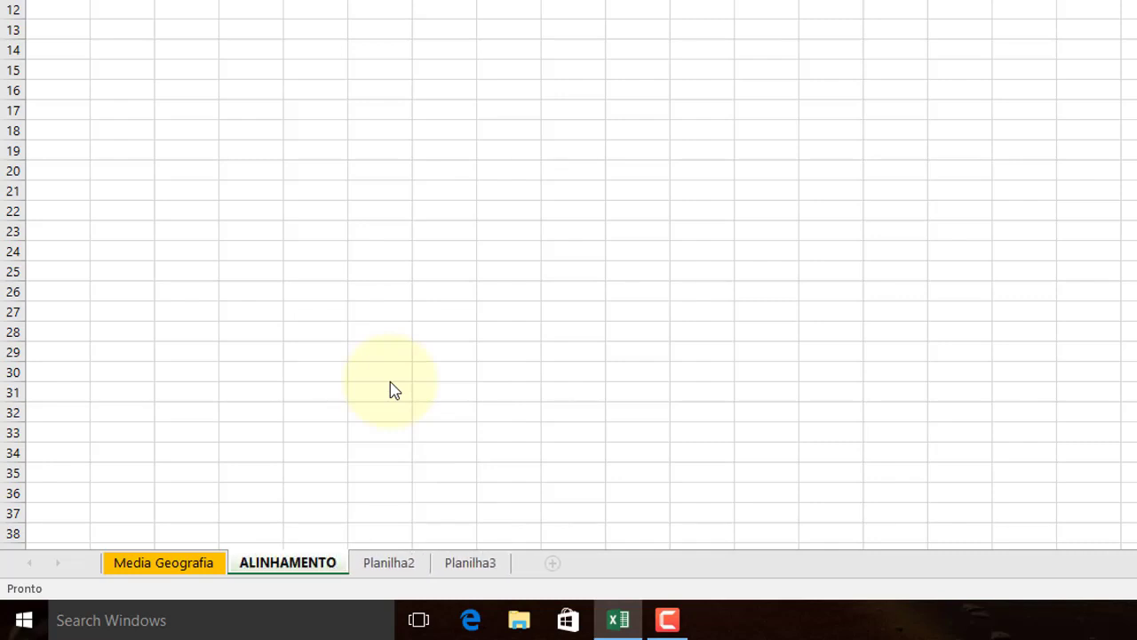
key(Return)
Switch between the Media Geografia and ALINHAMENTO sheets, ending on ALINHAMENTO
click(208, 486)
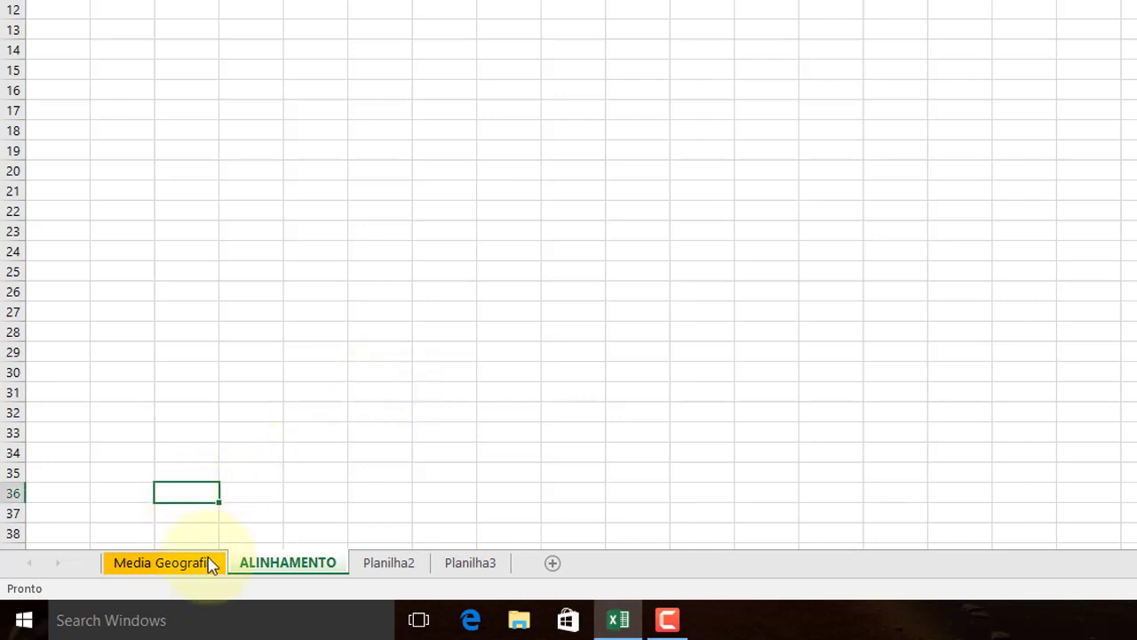
click(210, 563)
click(269, 565)
click(204, 567)
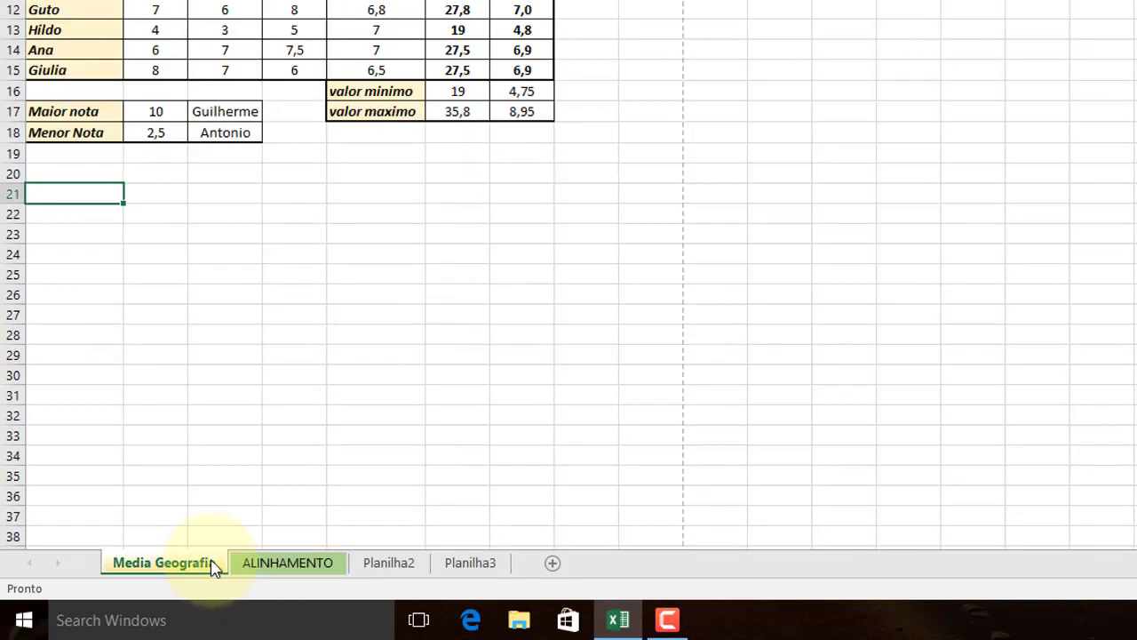
click(277, 565)
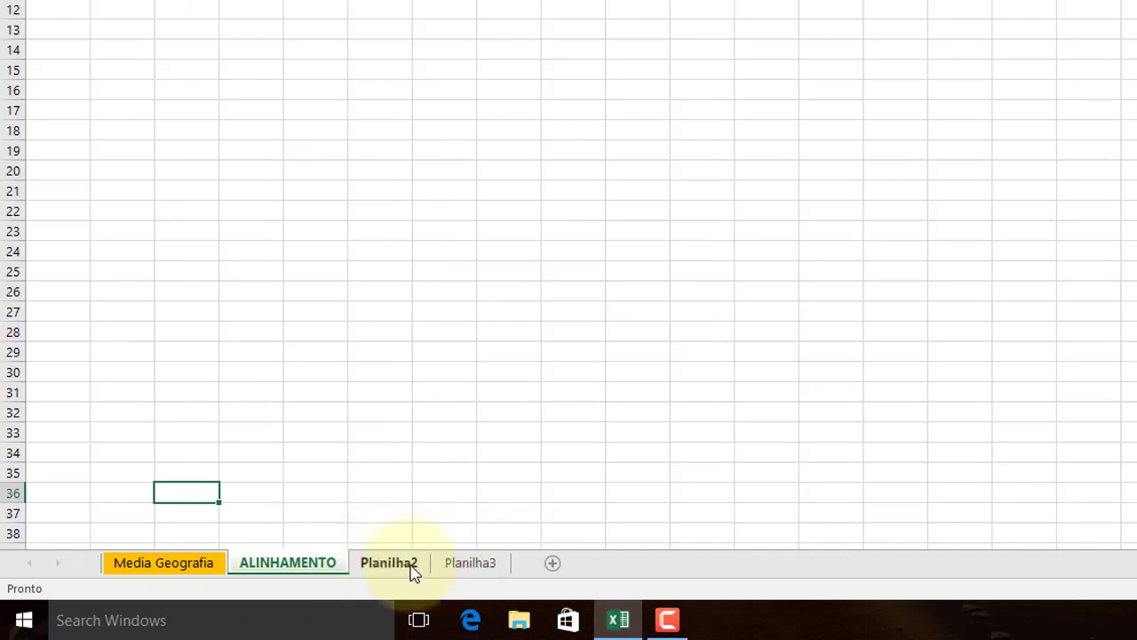
Delete the Planilha2 and Planilha3 sheets permanently, confirming each deletion
right_click(398, 566)
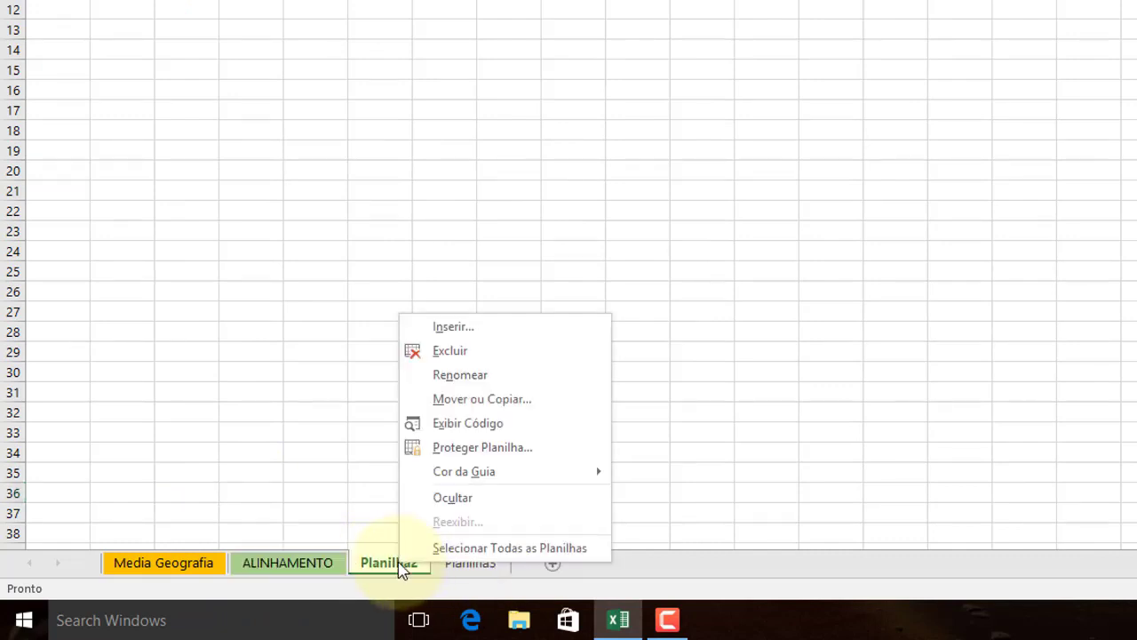
click(507, 360)
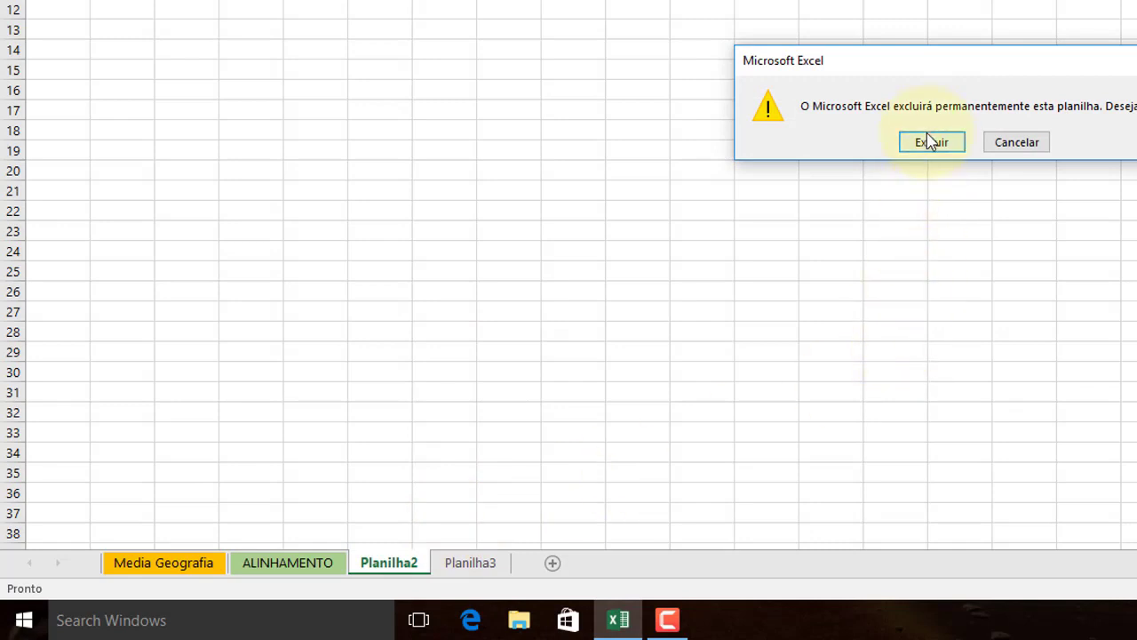
click(929, 142)
right_click(379, 566)
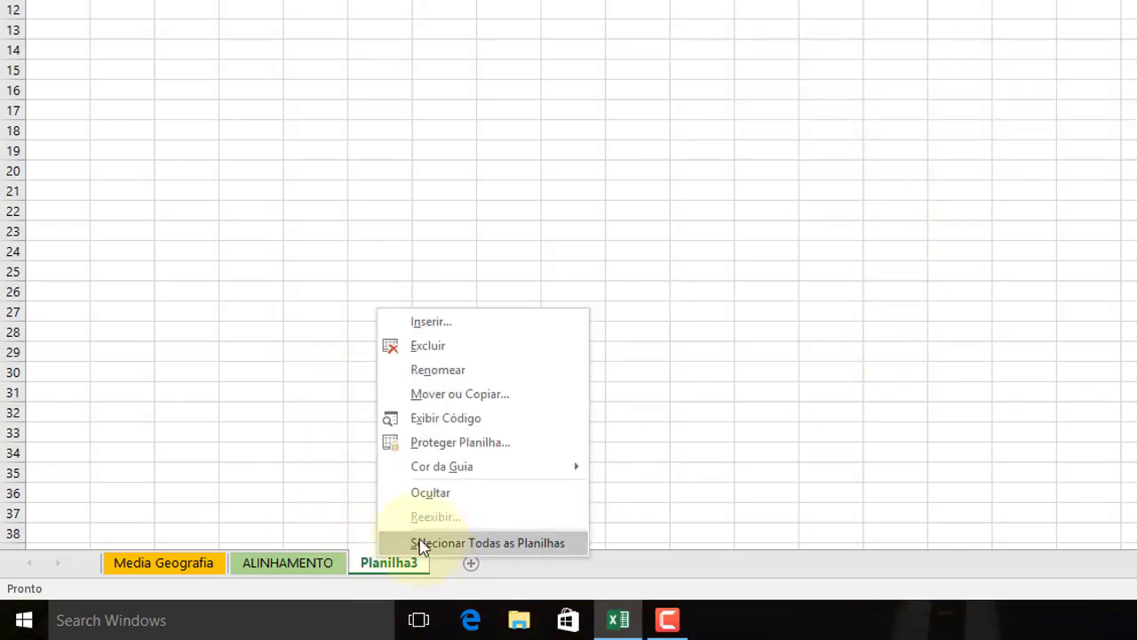
click(473, 345)
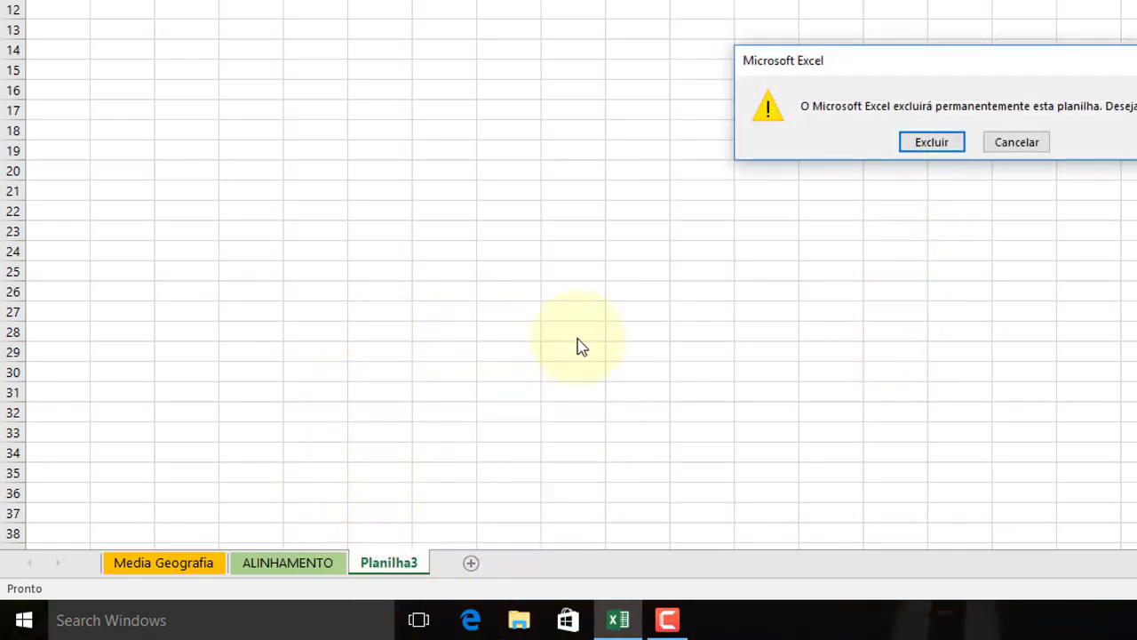
click(942, 145)
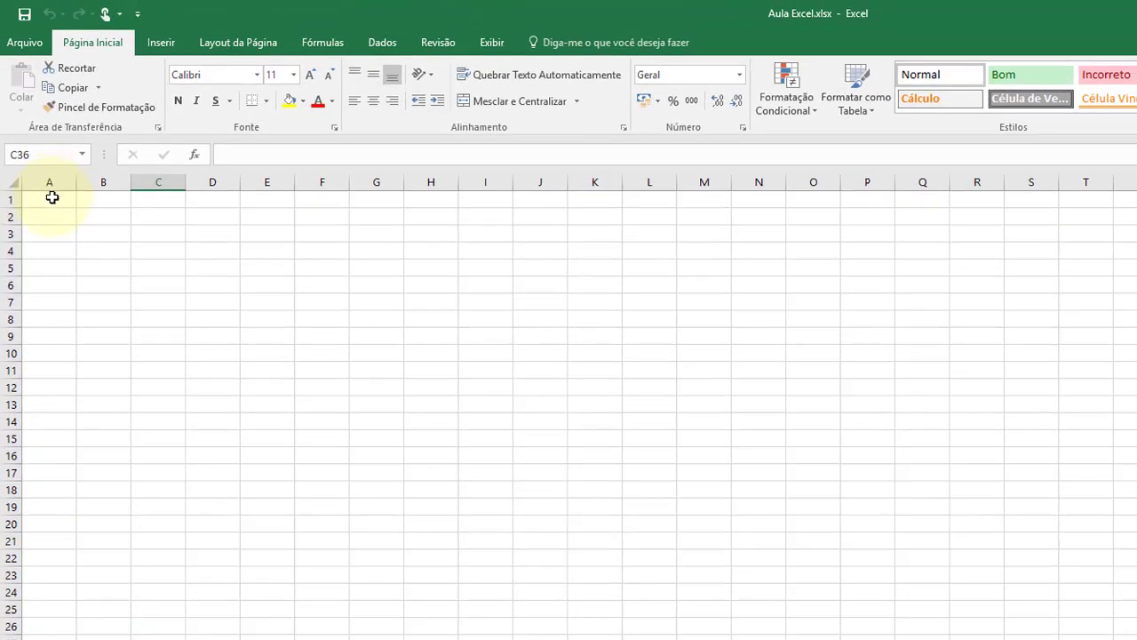
click(52, 198)
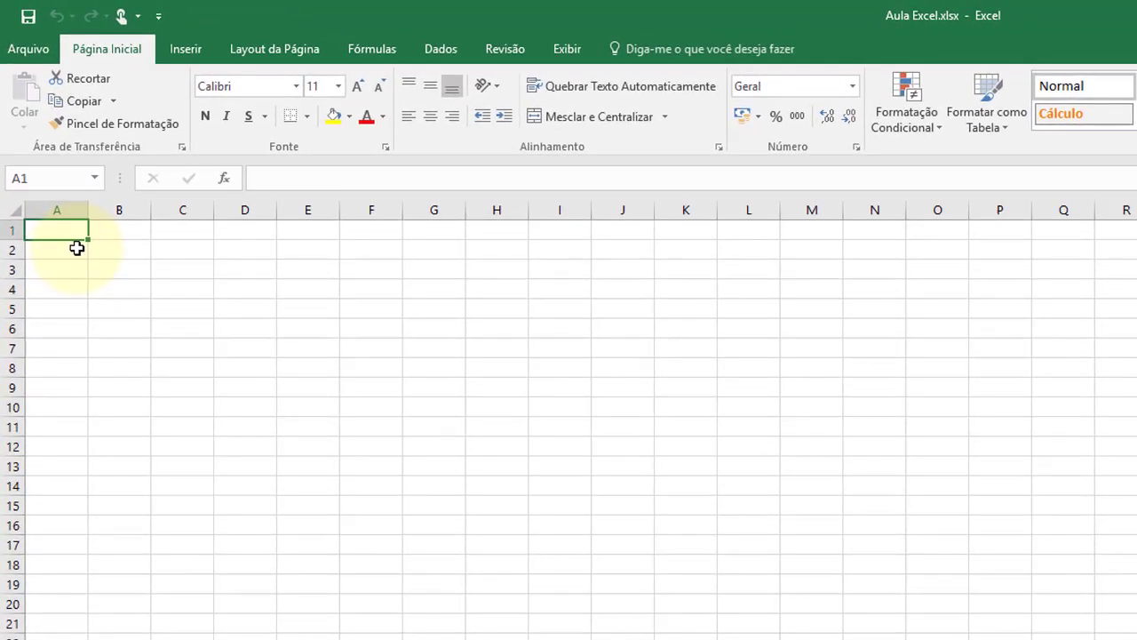
Enter 'Excel' in cell A1 and set its font size to 24
text(Excel)
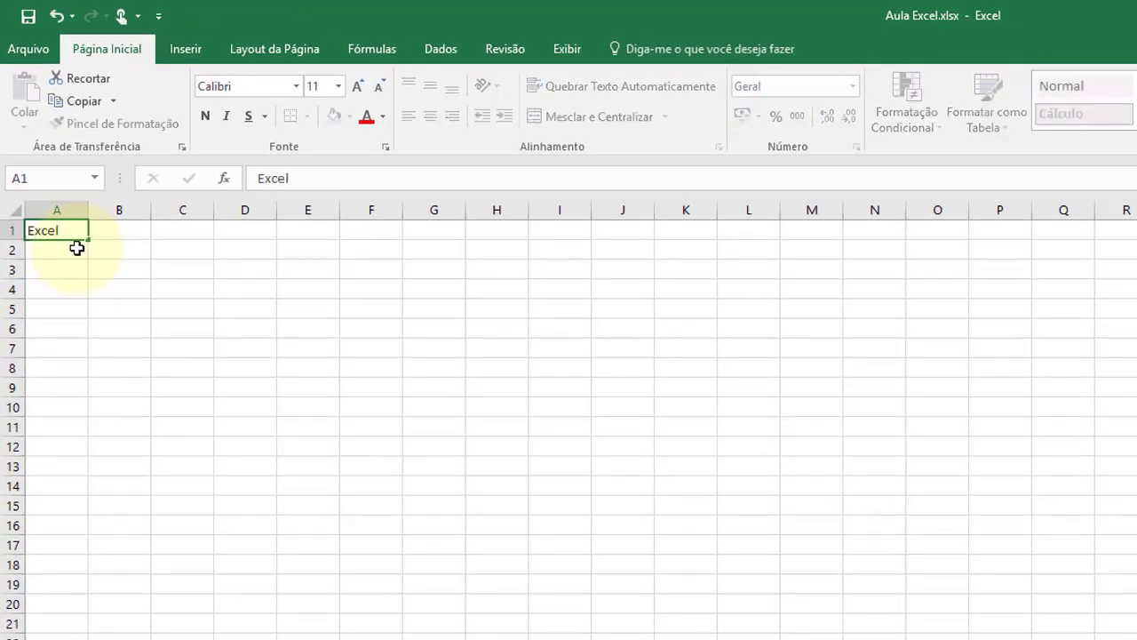
key(Return)
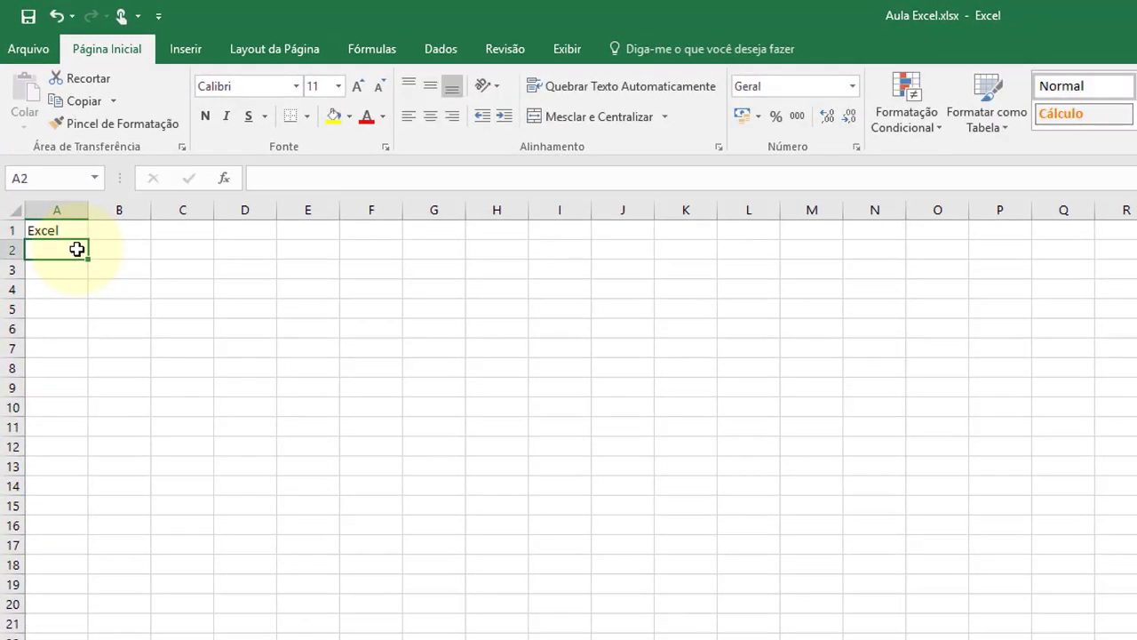
click(66, 229)
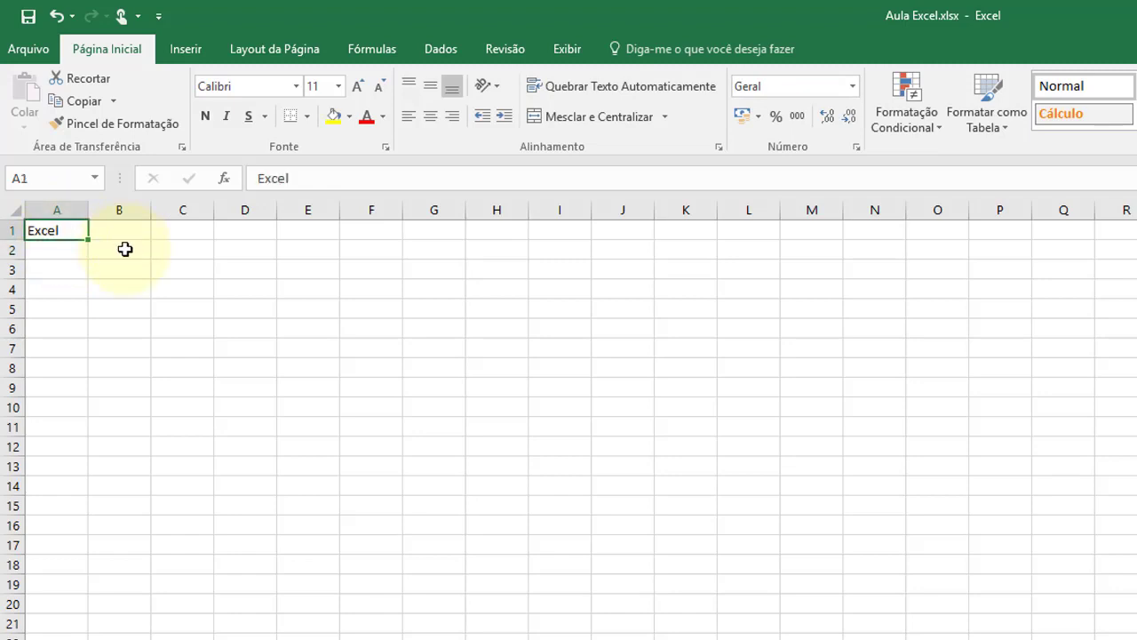
click(339, 86)
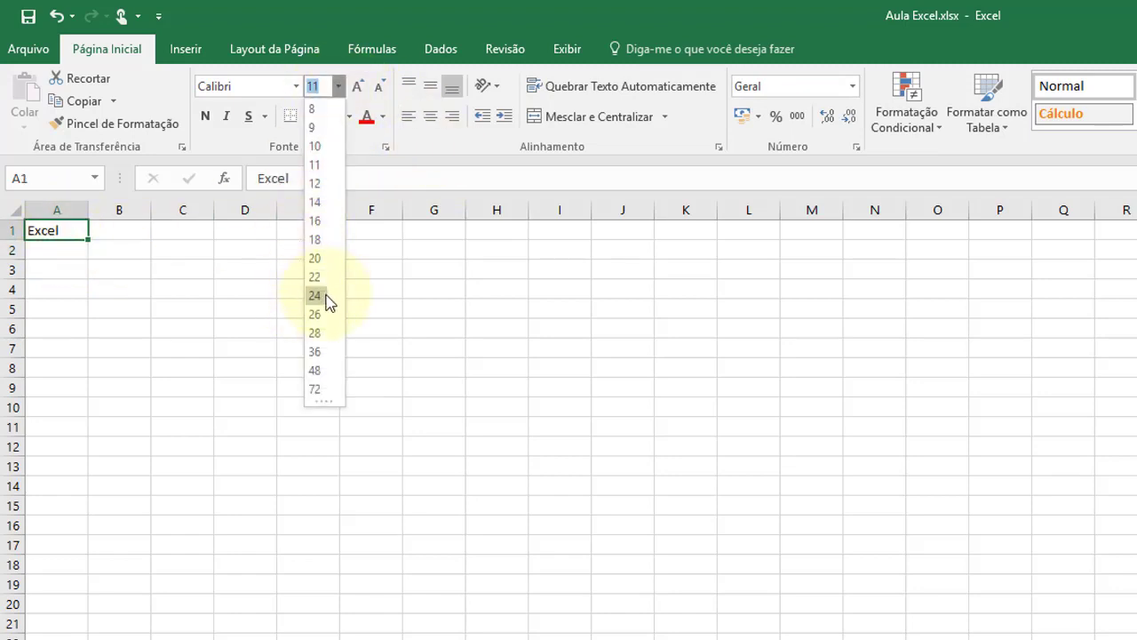
click(316, 295)
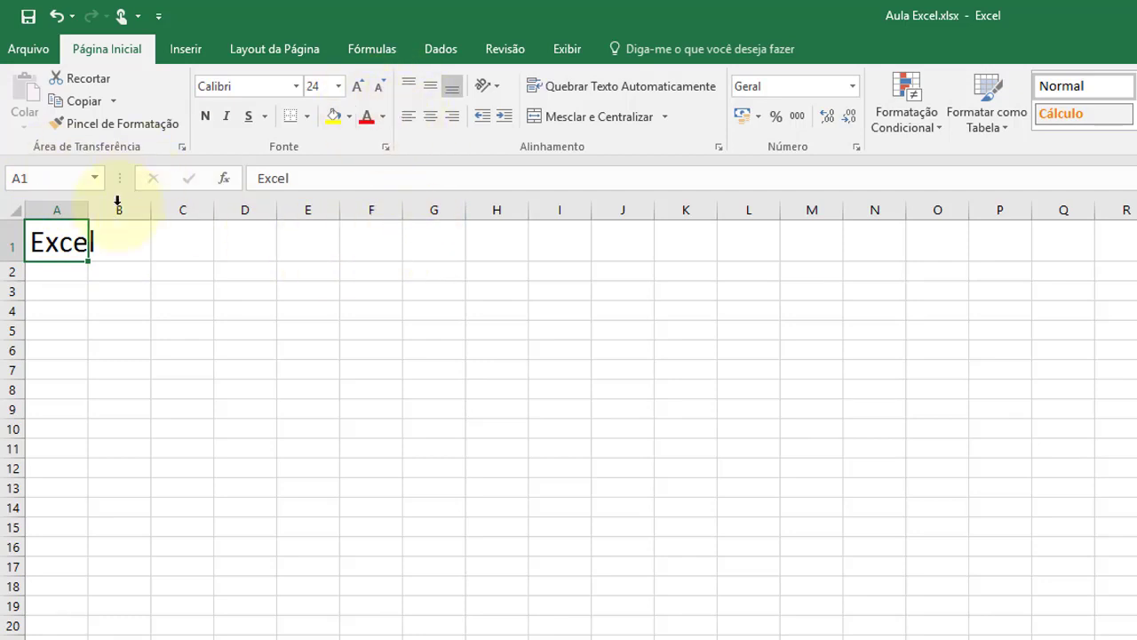
Widen column A and shorten row 1 so the 24-point 'Excel' fits in A1
mouse_move(89, 210)
mouse_down()
mouse_move(232, 211)
mouse_move(125, 211)
mouse_move(197, 211)
mouse_move(183, 208)
mouse_up()
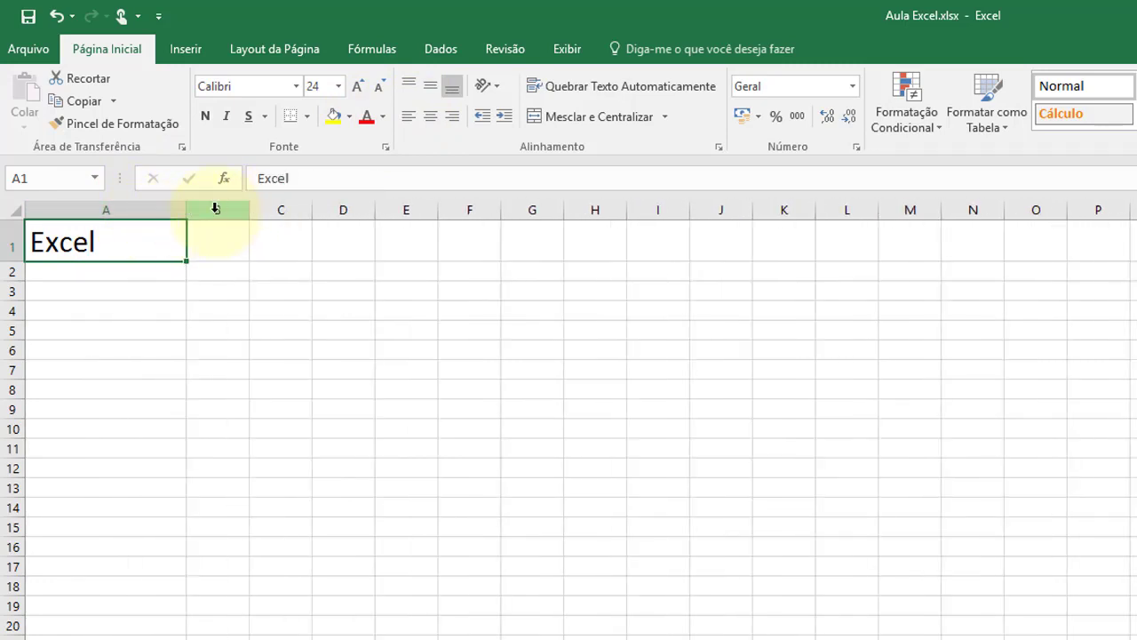
drag(189, 213, 123, 210)
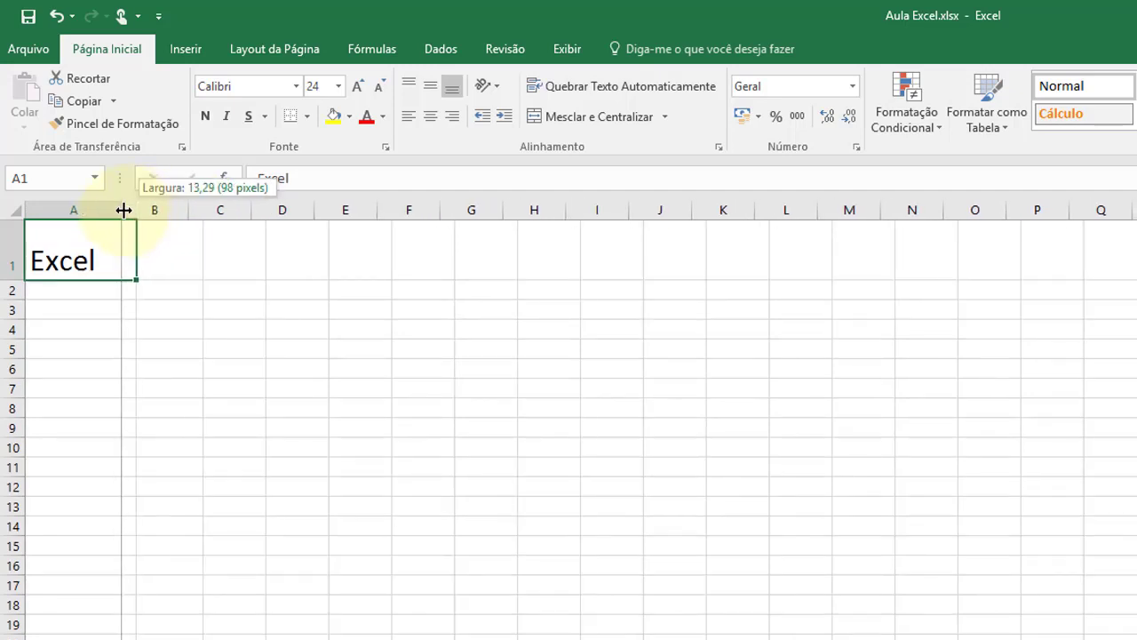
drag(123, 210, 122, 210)
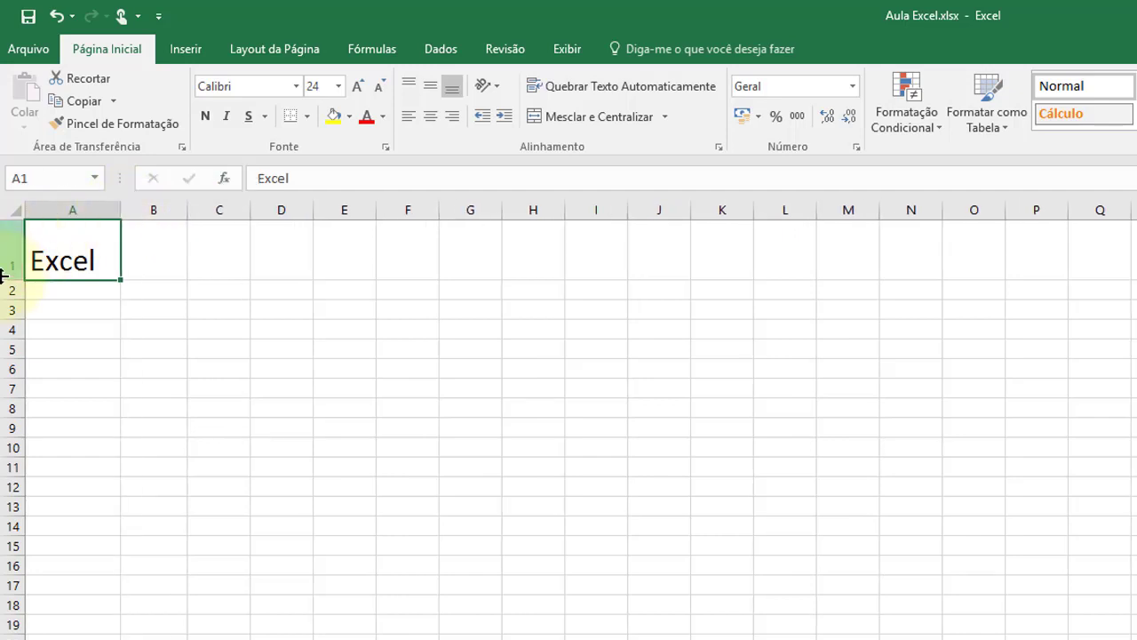
drag(22, 296, 36, 304)
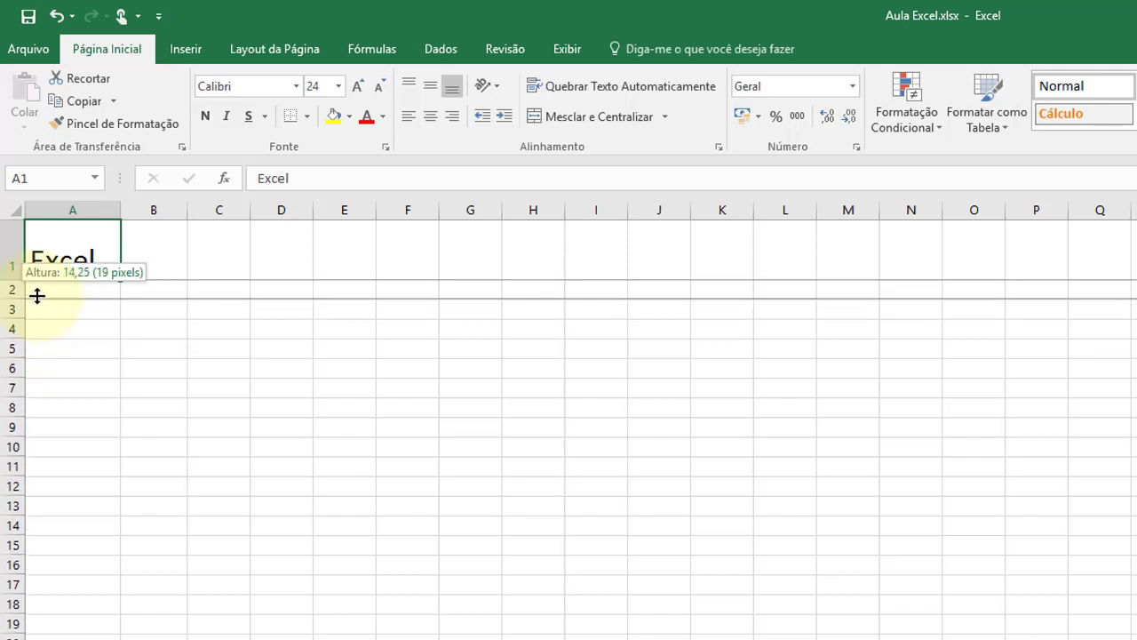
drag(36, 304, 40, 294)
mouse_move(117, 205)
mouse_down()
mouse_move(105, 205)
mouse_move(143, 211)
mouse_up()
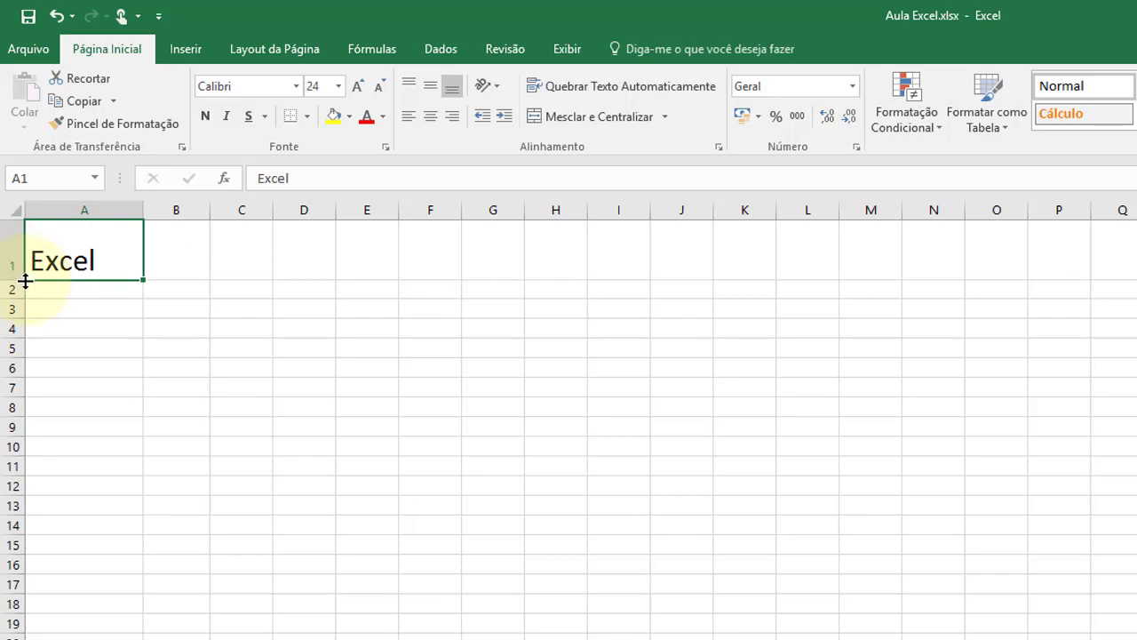
drag(25, 281, 23, 252)
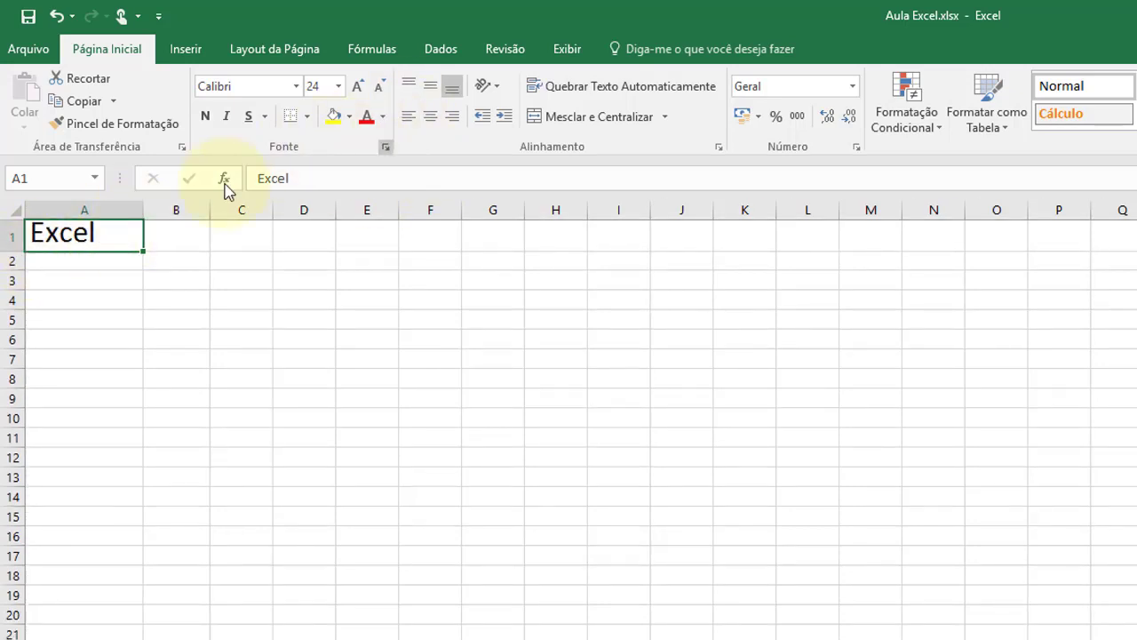
drag(143, 210, 157, 210)
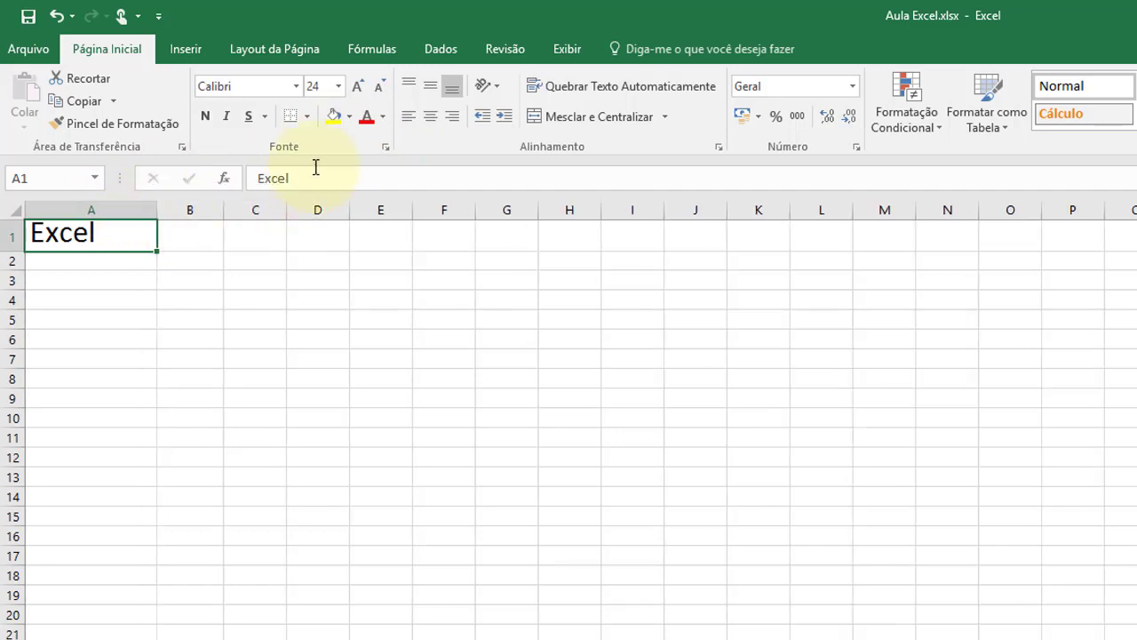
Try center and right alignment for 'Excel' in A1, then make row 1 taller
click(431, 119)
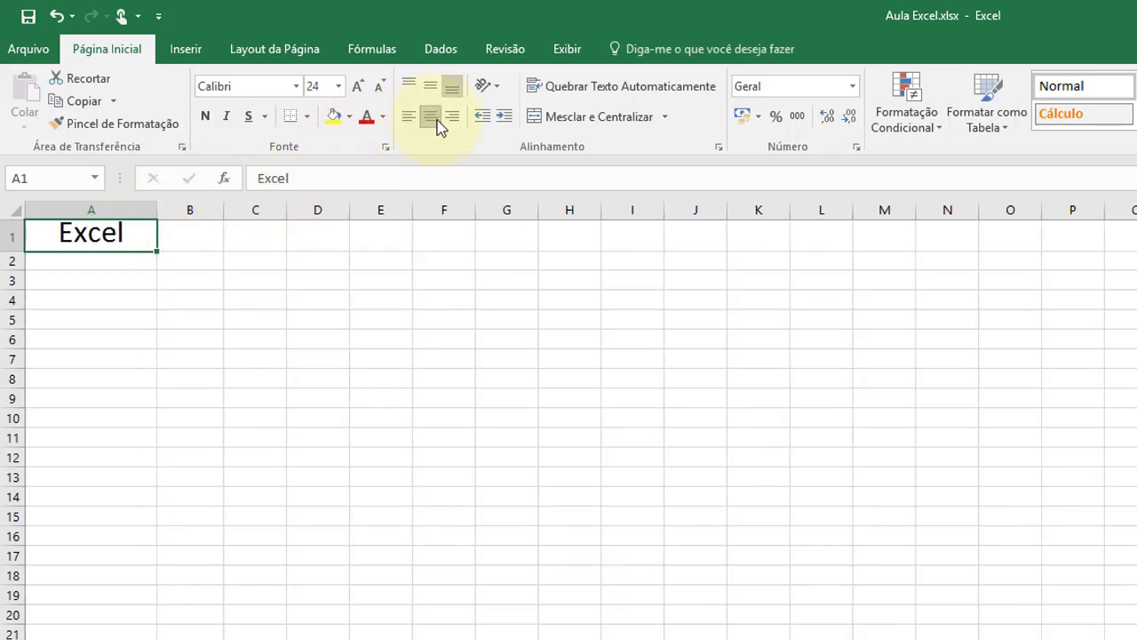
click(451, 119)
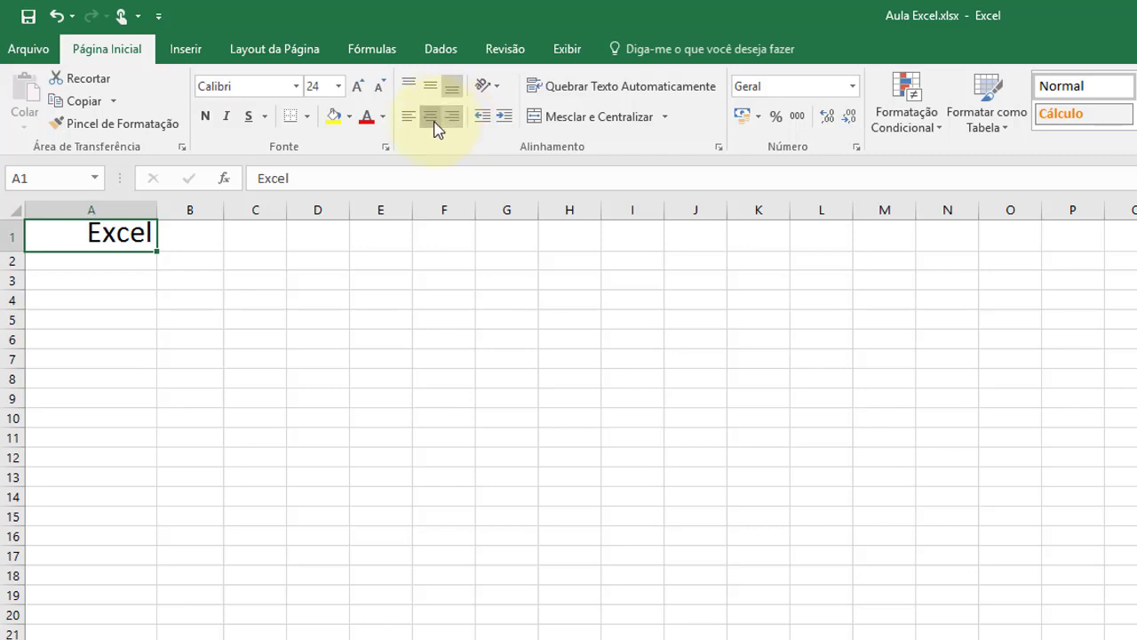
click(433, 125)
drag(18, 255, 18, 304)
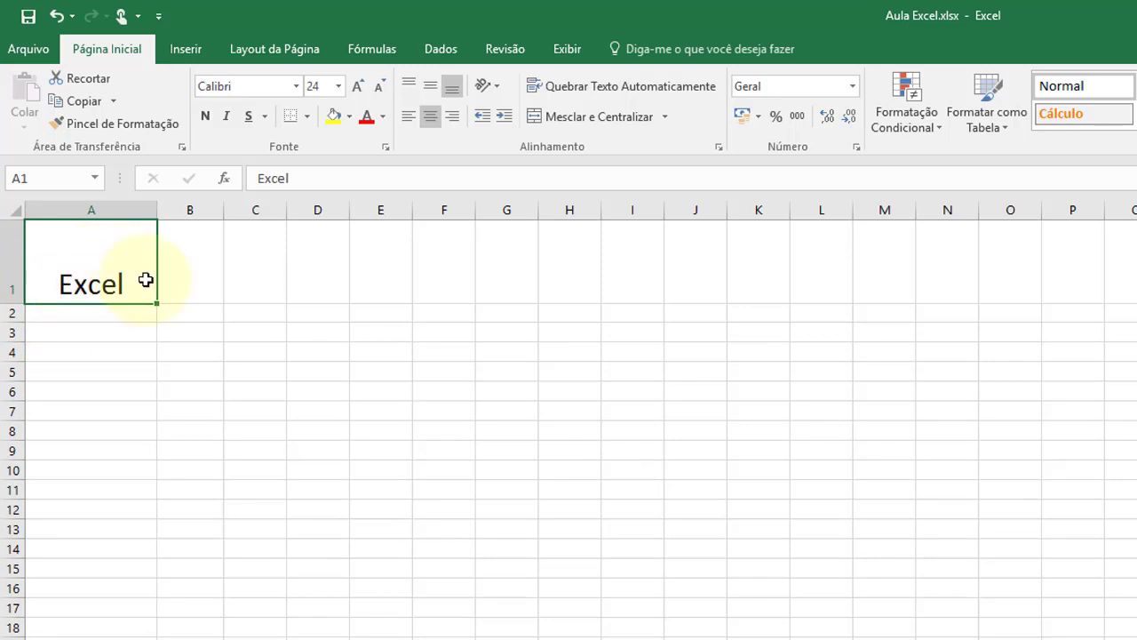
Compare top, middle and bottom vertical alignment for the A1 text
click(431, 88)
click(408, 83)
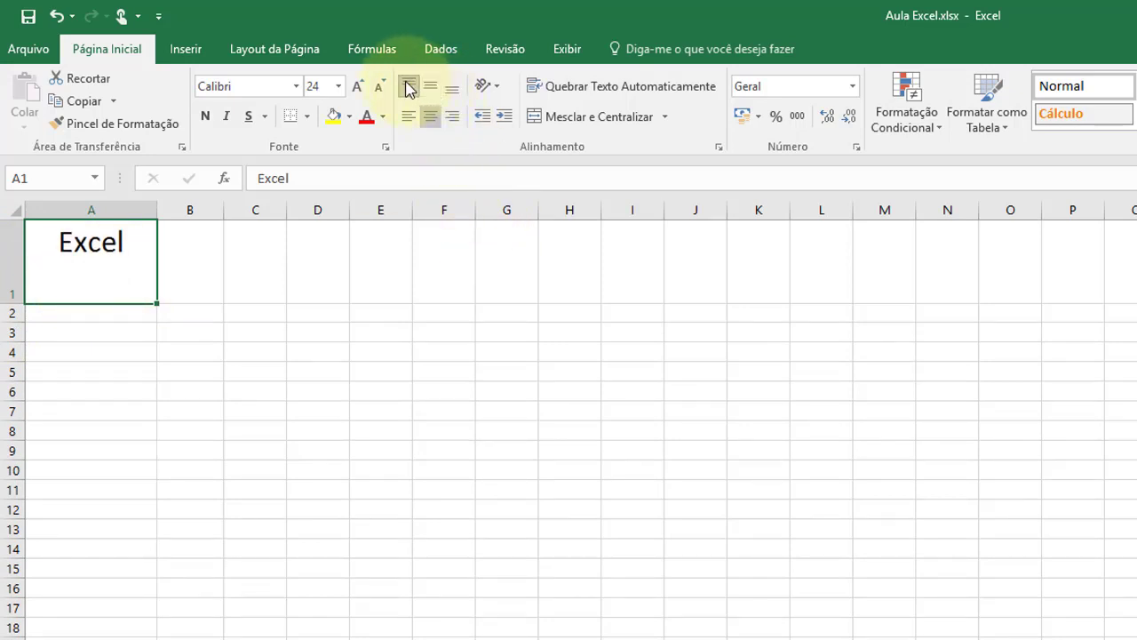
click(430, 88)
click(452, 89)
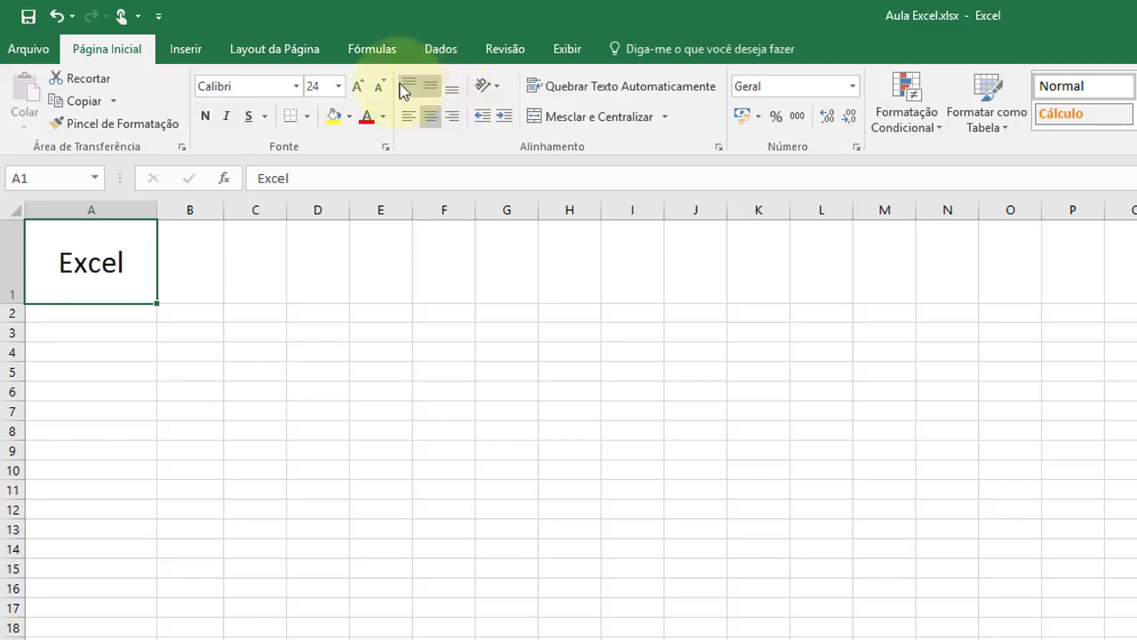
click(406, 87)
click(430, 89)
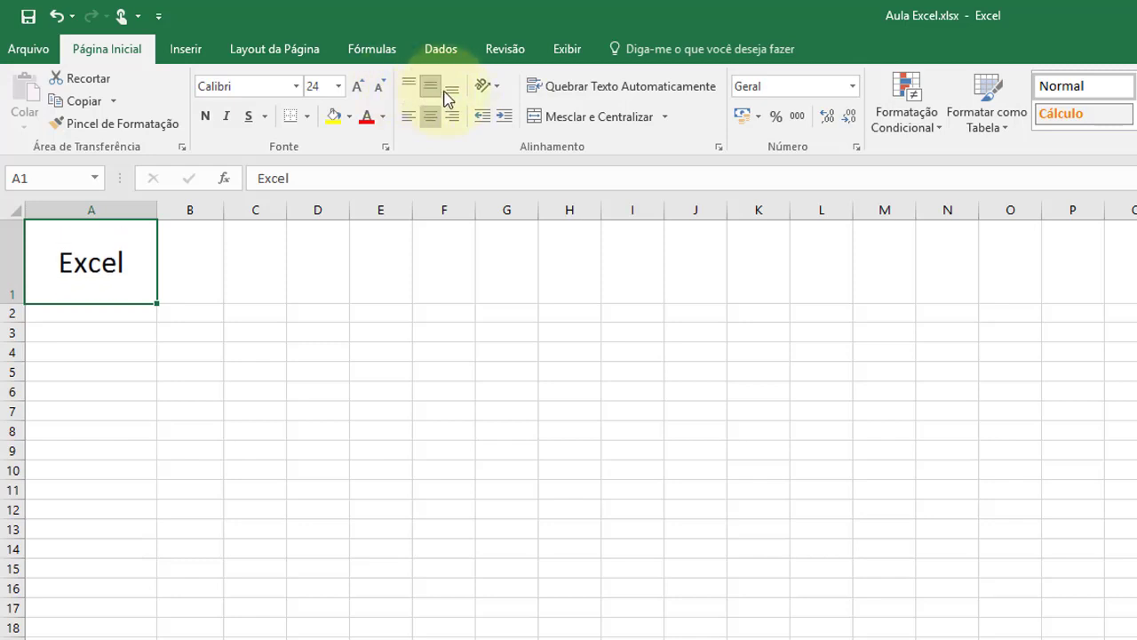
click(449, 91)
Compare left, center and right alignment, settling on centered both horizontally and vertically
click(409, 117)
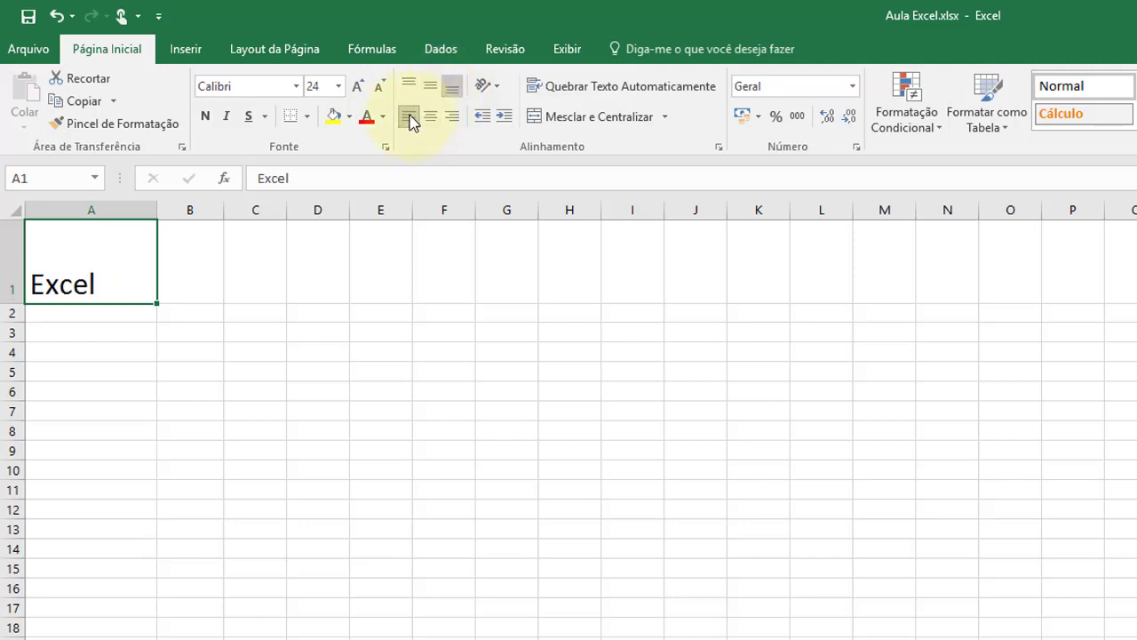
click(431, 117)
click(452, 119)
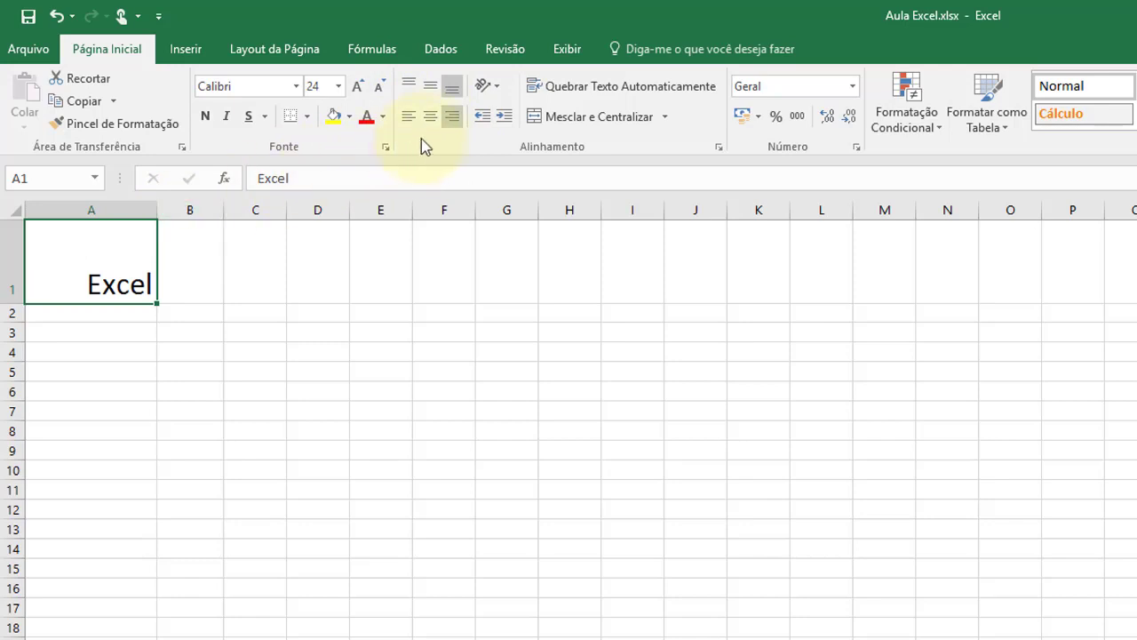
click(432, 116)
click(428, 88)
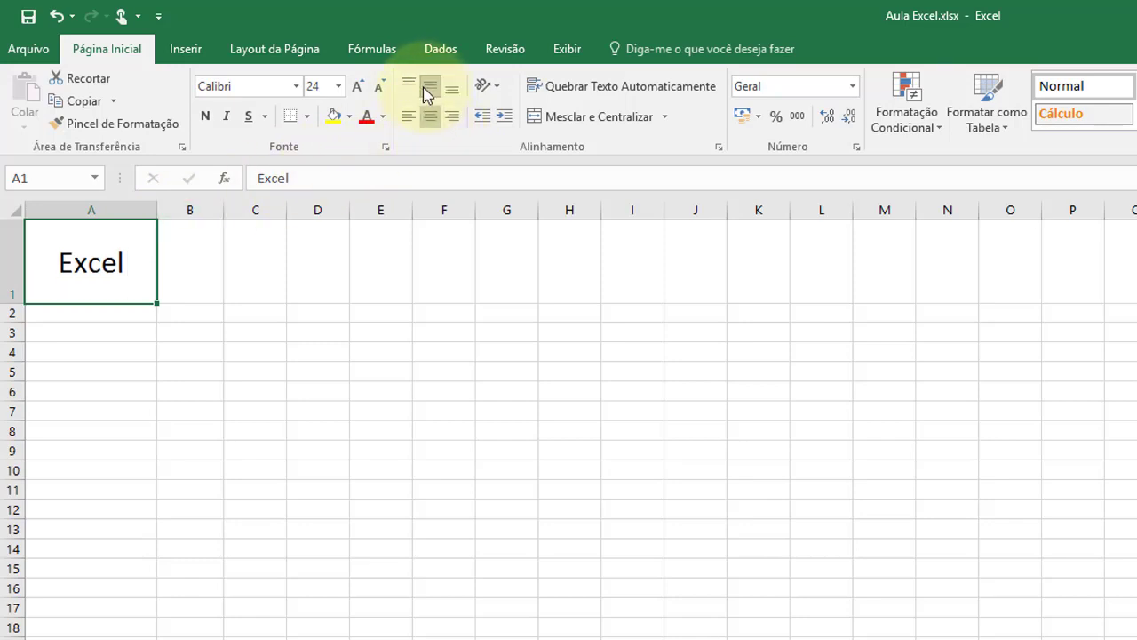
Try counter-clockwise, clockwise and vertical-stack orientations for 'Excel' in A1, and heighten row 1
click(497, 92)
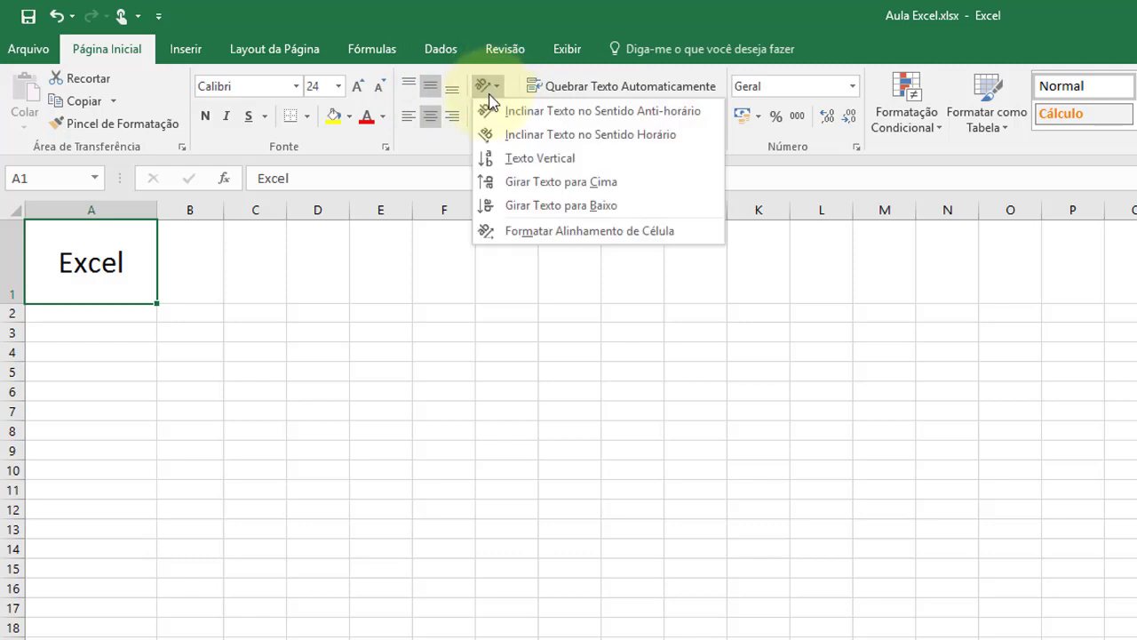
click(494, 111)
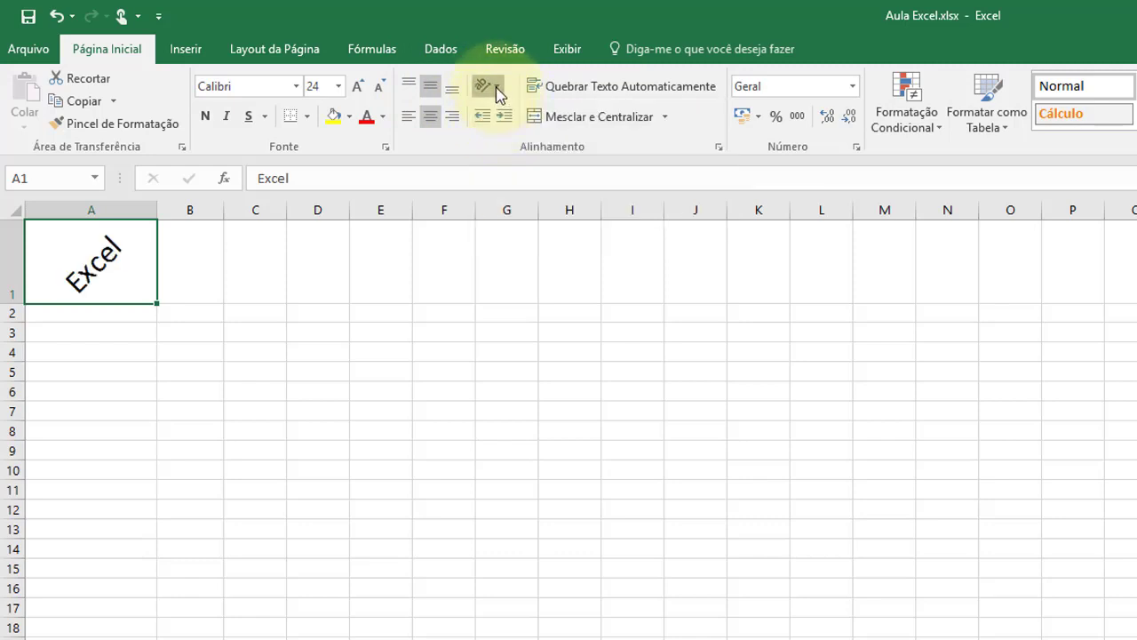
click(490, 86)
click(505, 134)
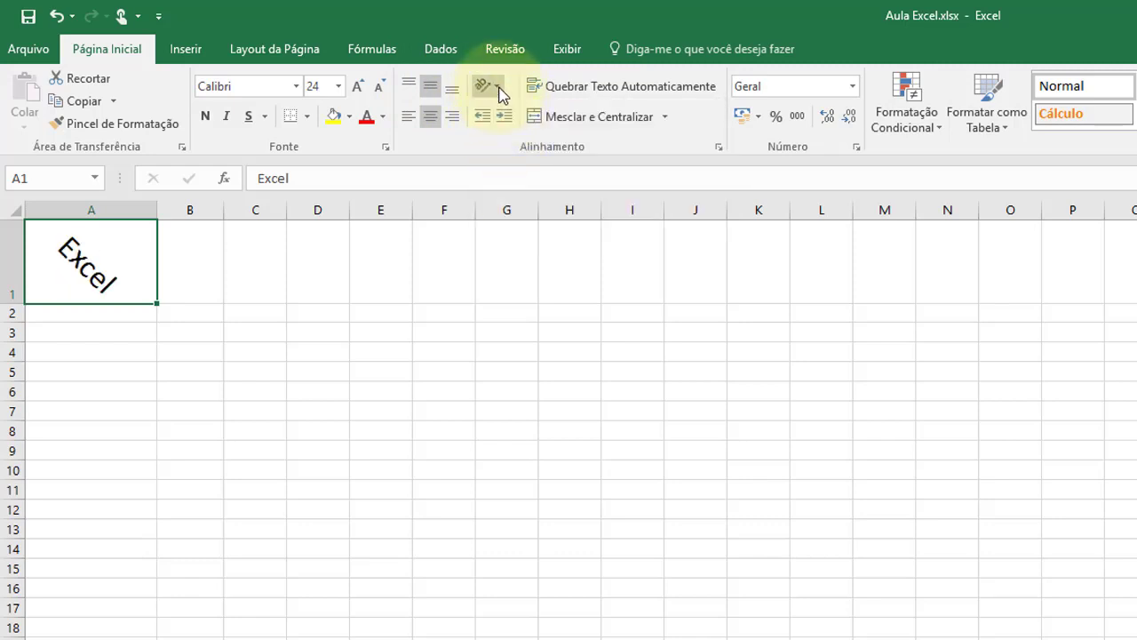
click(490, 86)
click(507, 158)
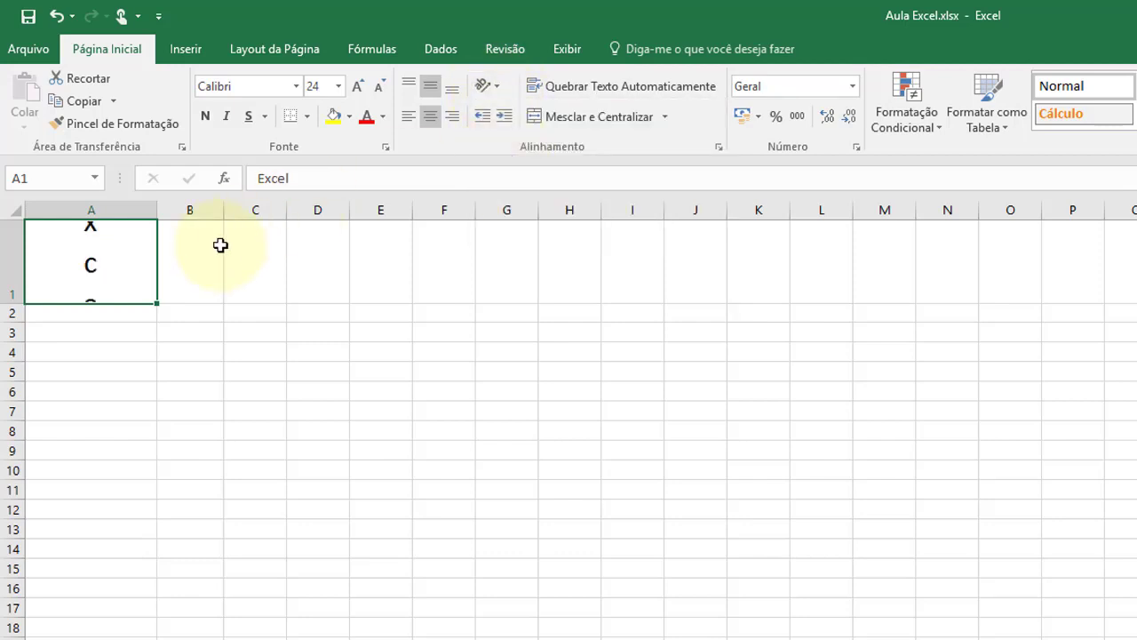
drag(10, 303, 44, 532)
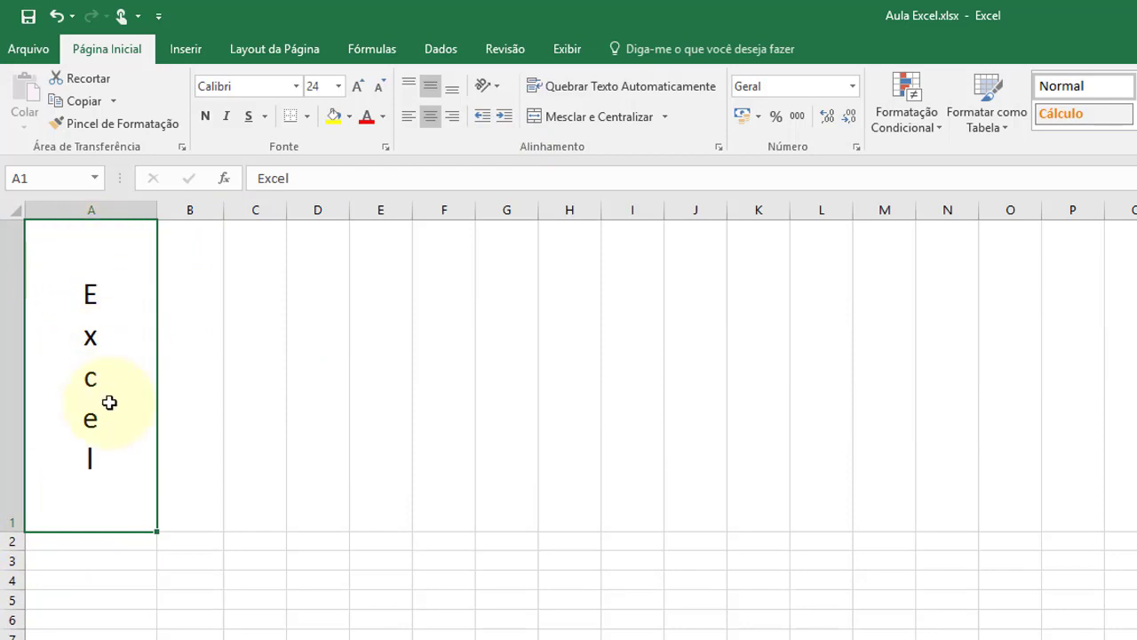
Rotate the A1 text upward, then downward, and open the Format Cells alignment settings
click(497, 87)
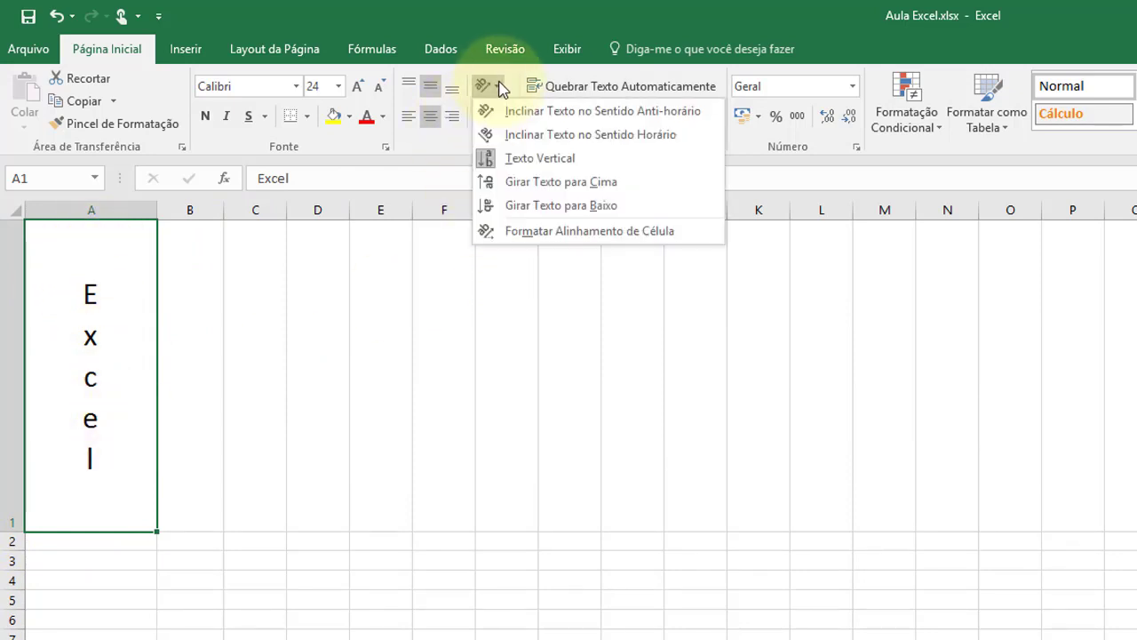
click(559, 183)
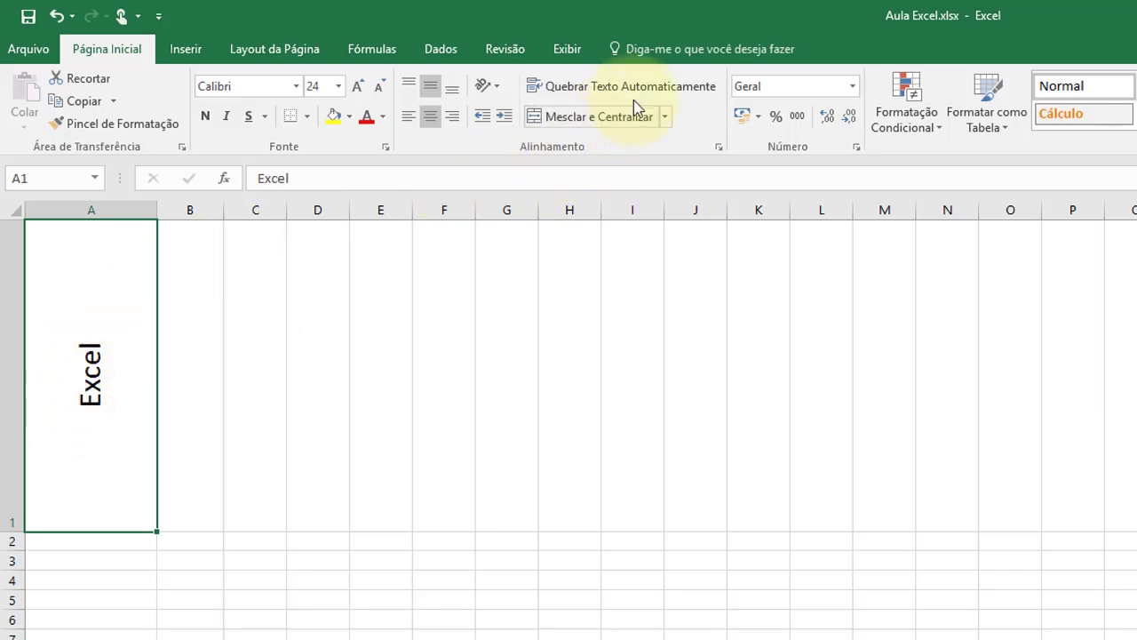
click(484, 87)
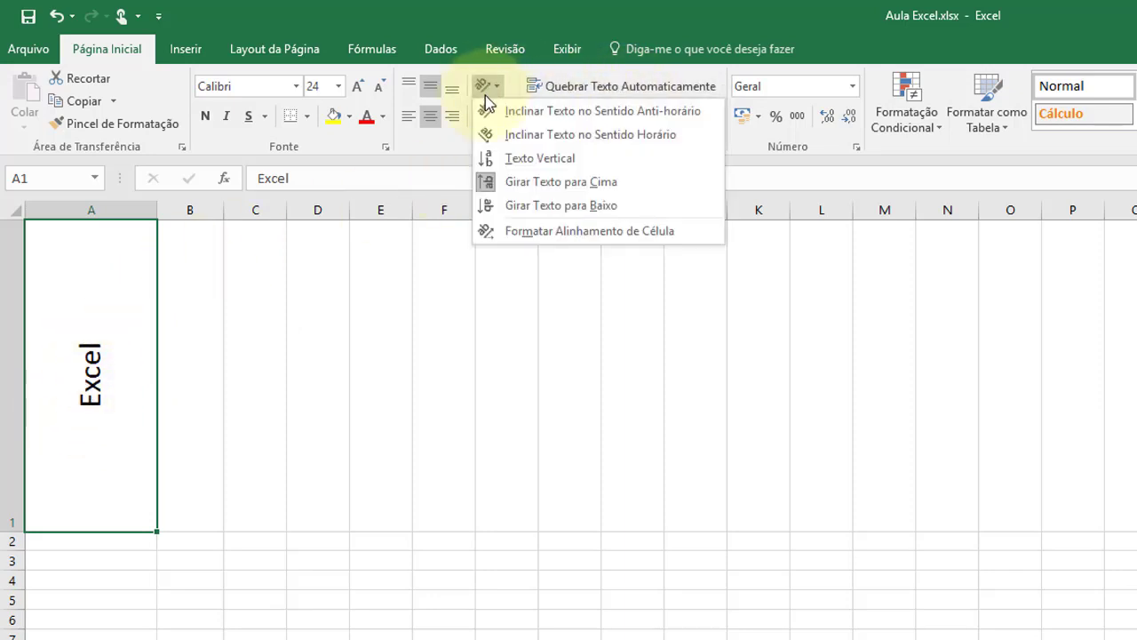
click(502, 207)
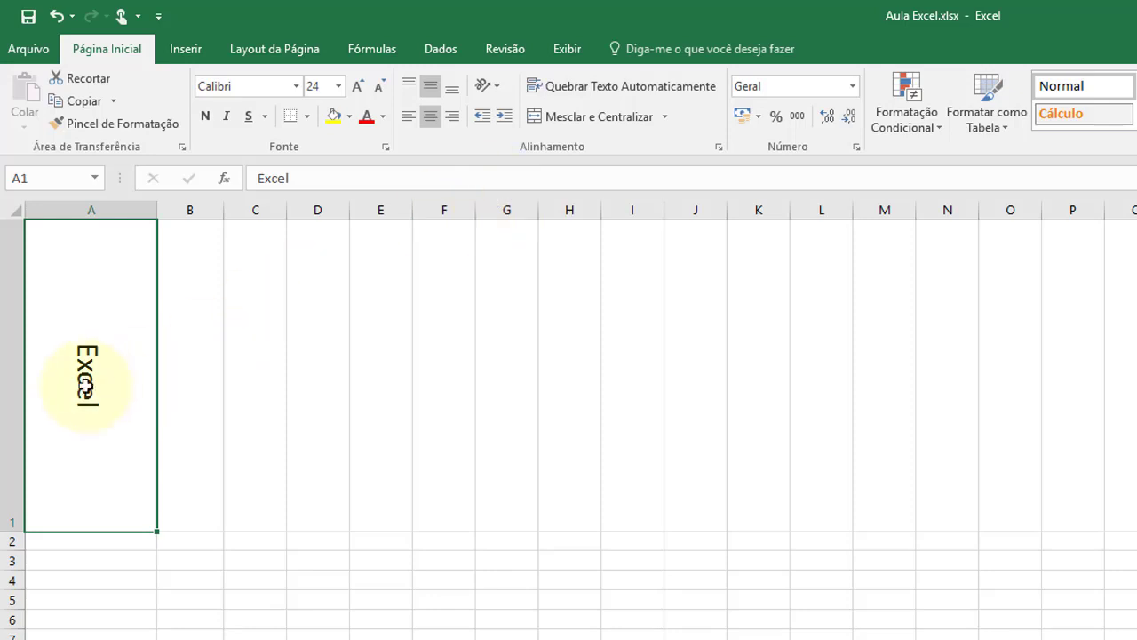
click(496, 87)
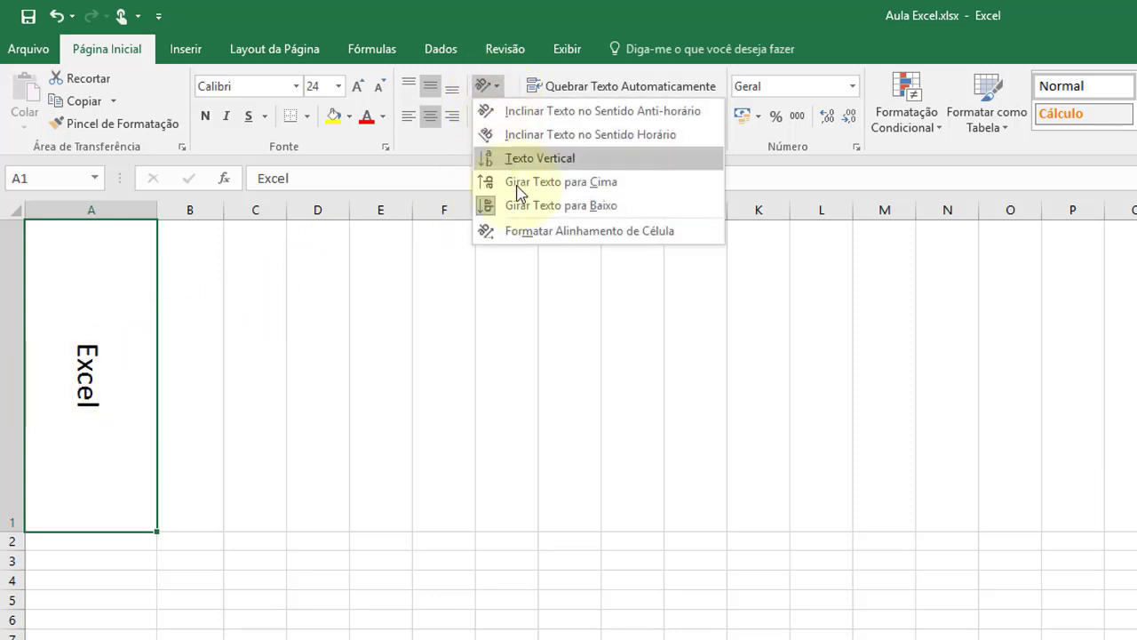
click(523, 232)
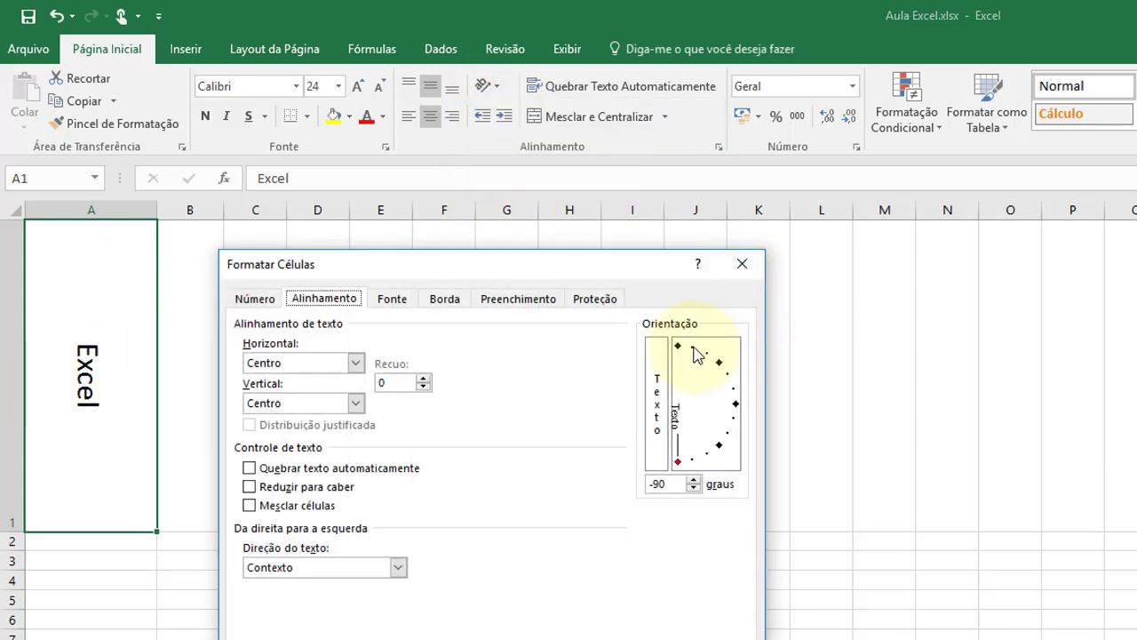
Angle 'Excel' in A1 to 26 degrees, then reset its orientation to 0 degrees
drag(699, 359, 745, 380)
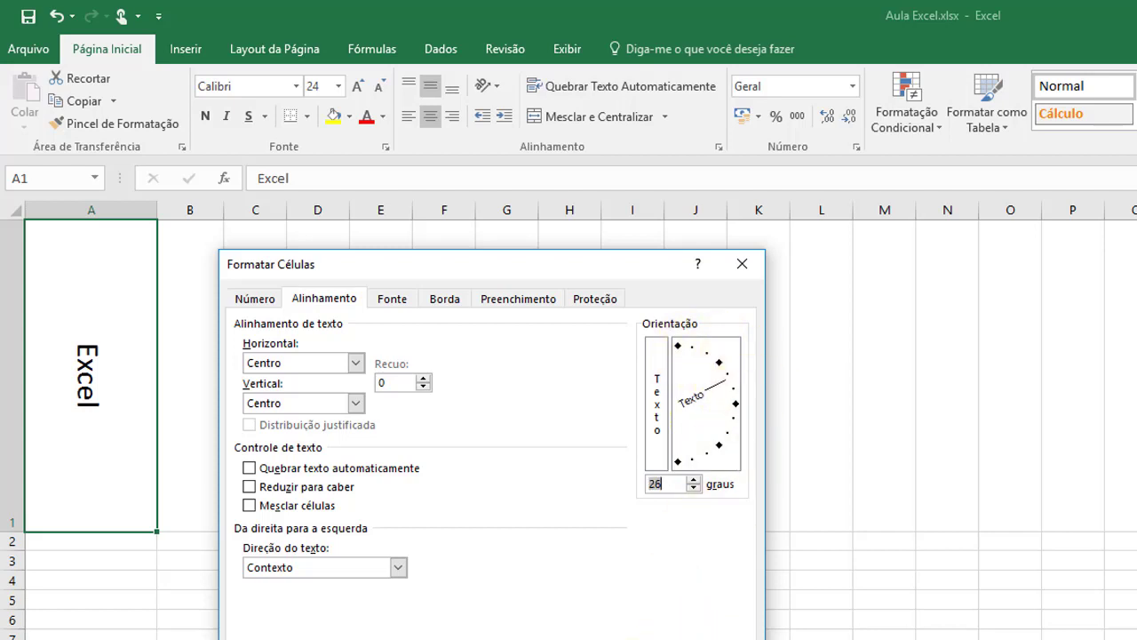
key(Return)
click(487, 86)
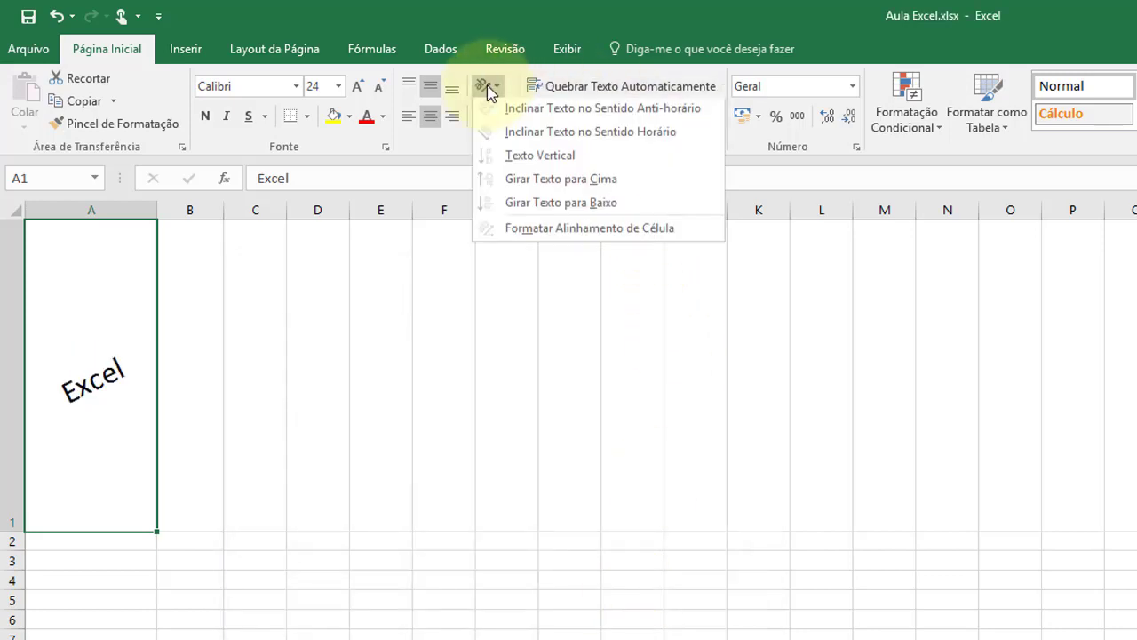
click(517, 230)
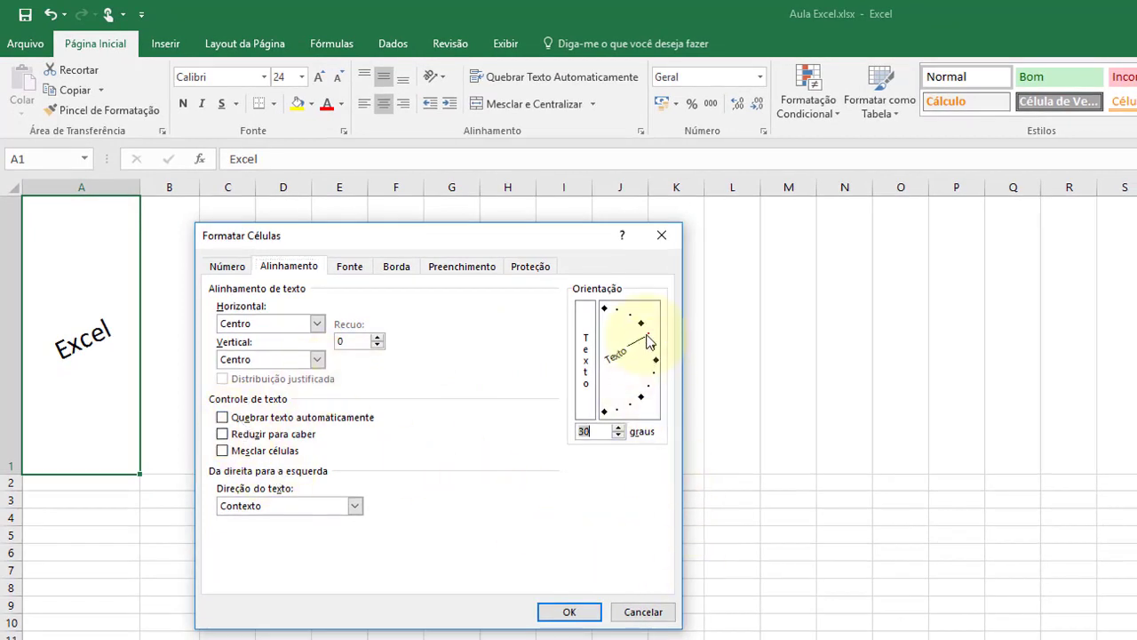
drag(649, 357, 671, 366)
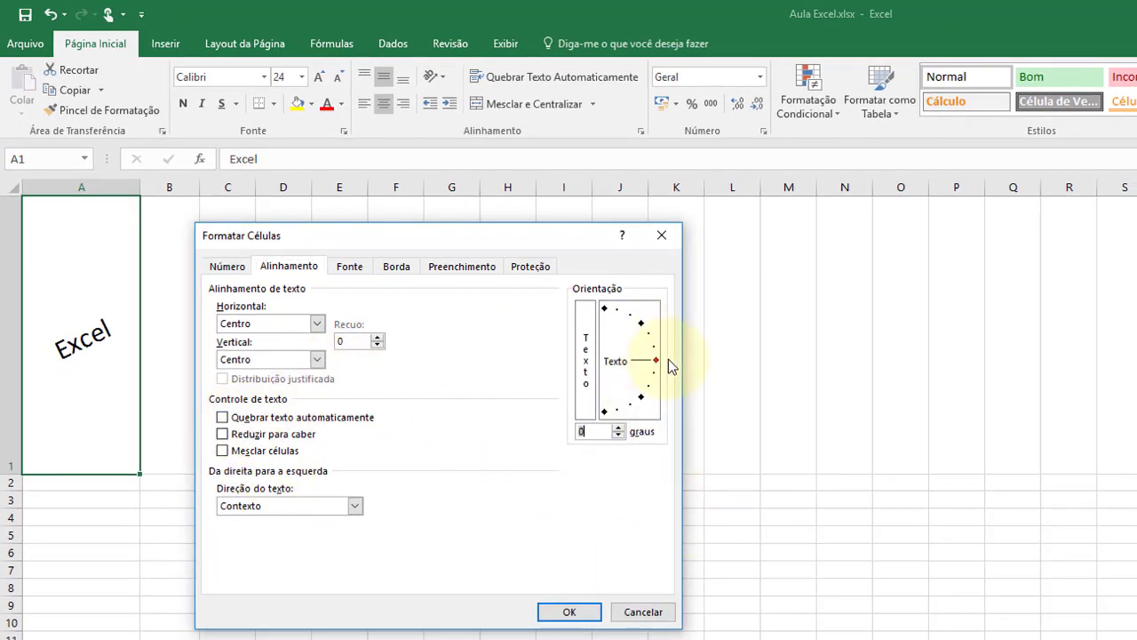
click(573, 612)
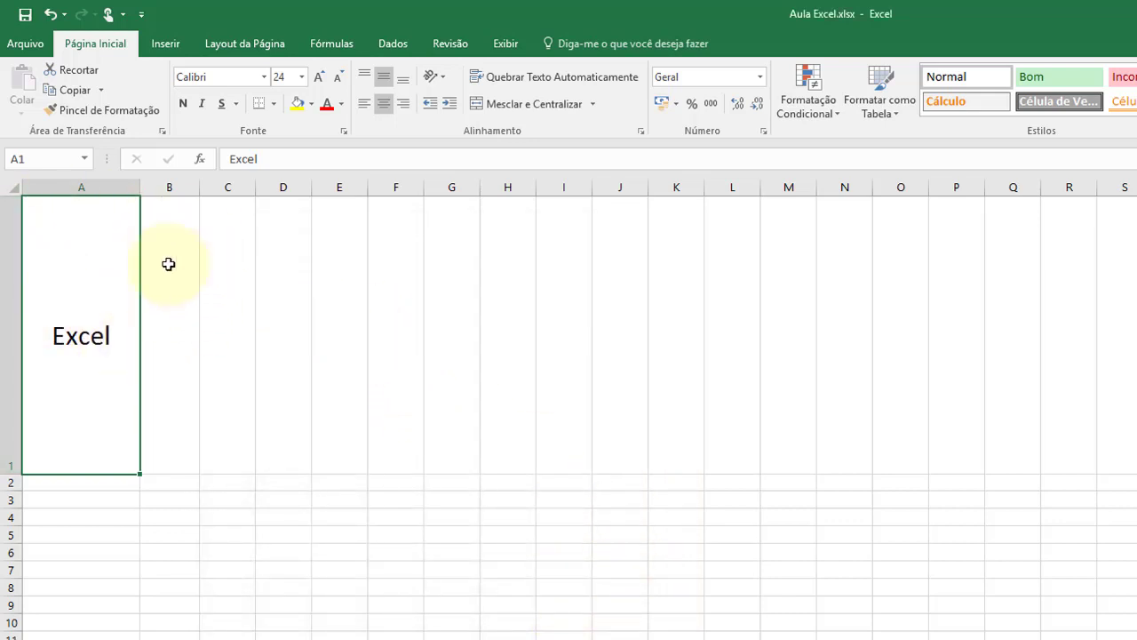
Type some practice text in cell B2, then erase it
right_click(64, 337)
key(Escape)
click(180, 482)
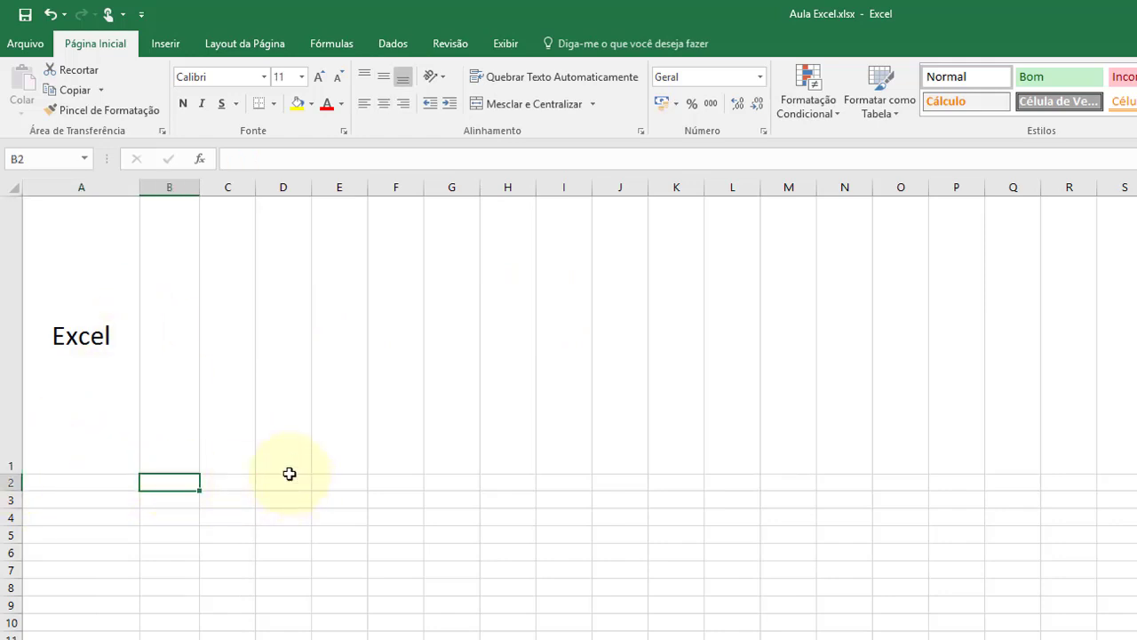
text(dskjhfdskjhf sdkjfhskjhskjfhdkj)
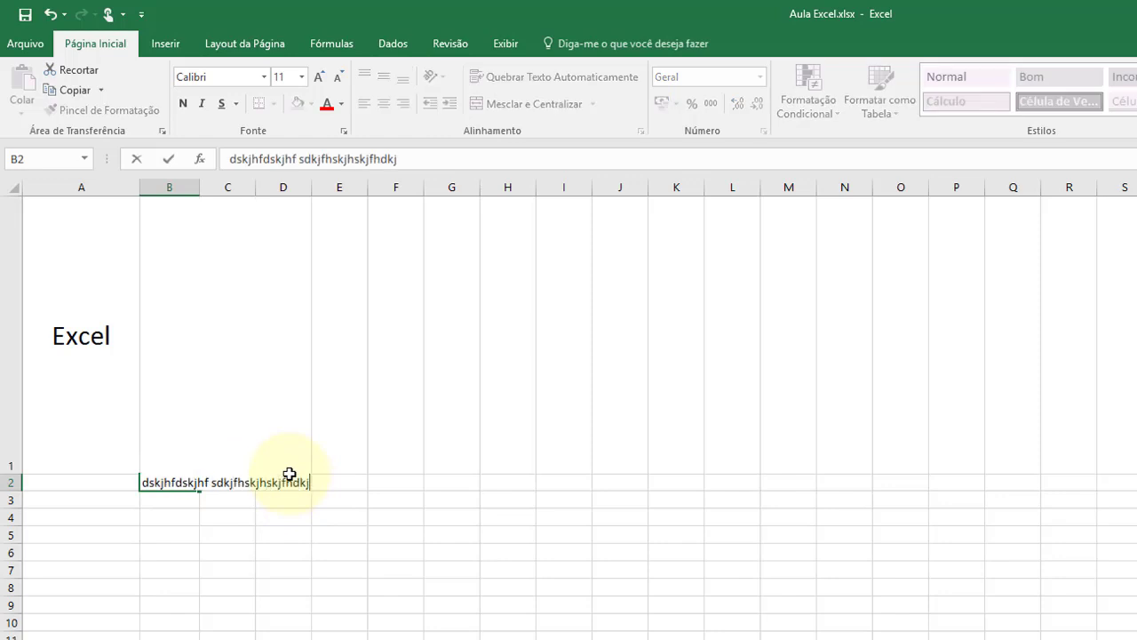
key(BackSpace)
key(BackSpace)
key(BackSpace)
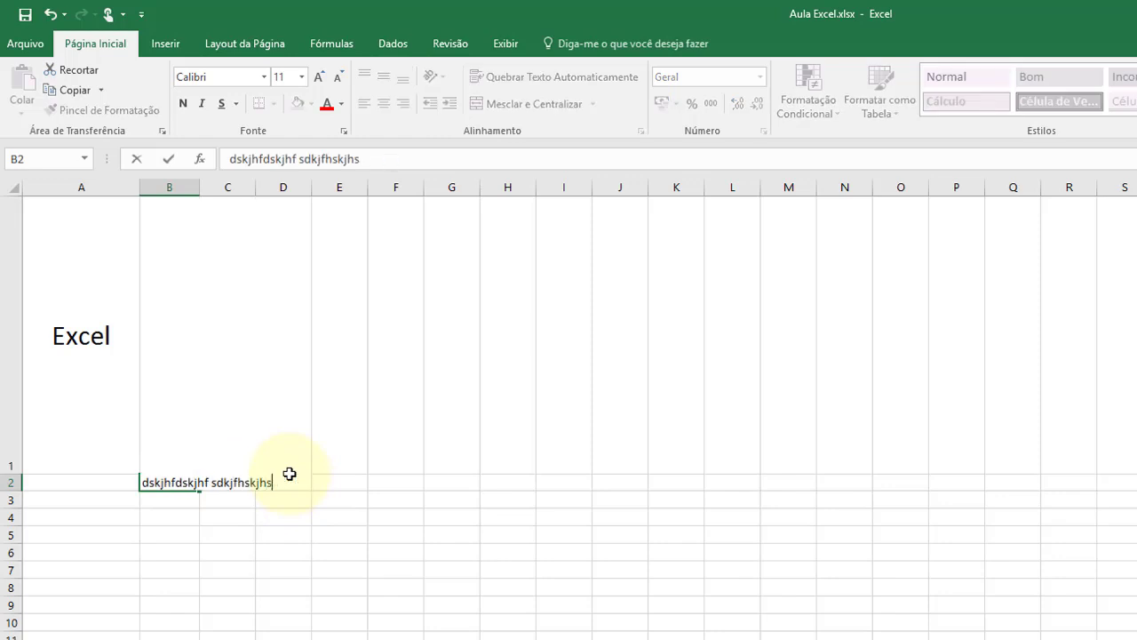
key(BackSpace)
key(BackSpace)
key(BackSpace)
key(BackSpace)
key(BackSpace)
key(BackSpace)
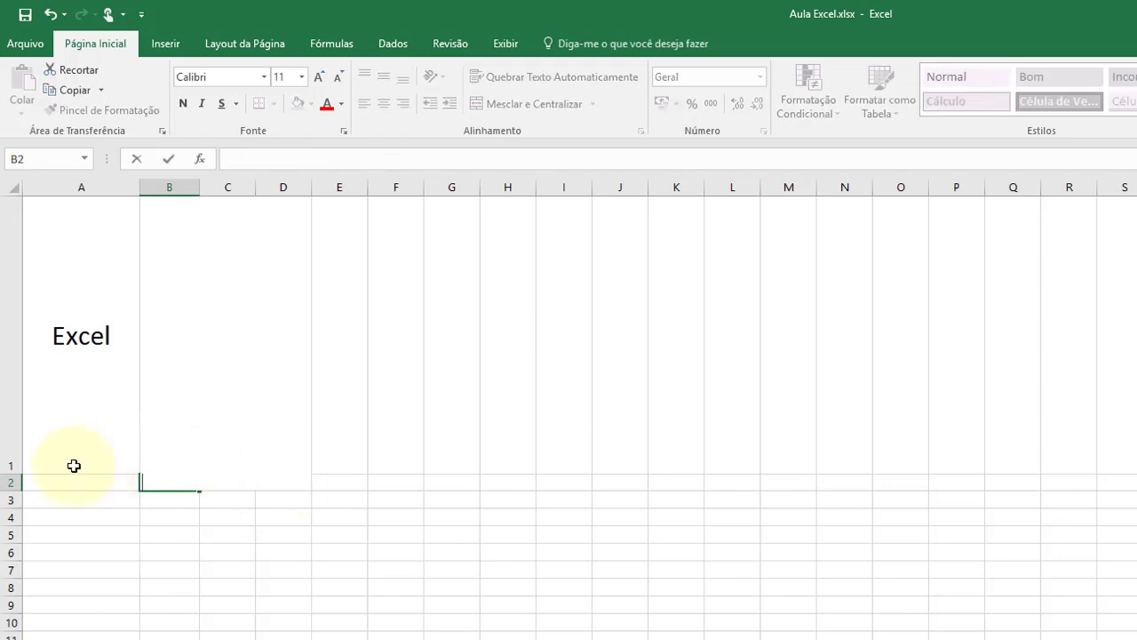
Enter MICROSOFT EXCEL in cell A2, then jump to the sheet's last column
click(75, 483)
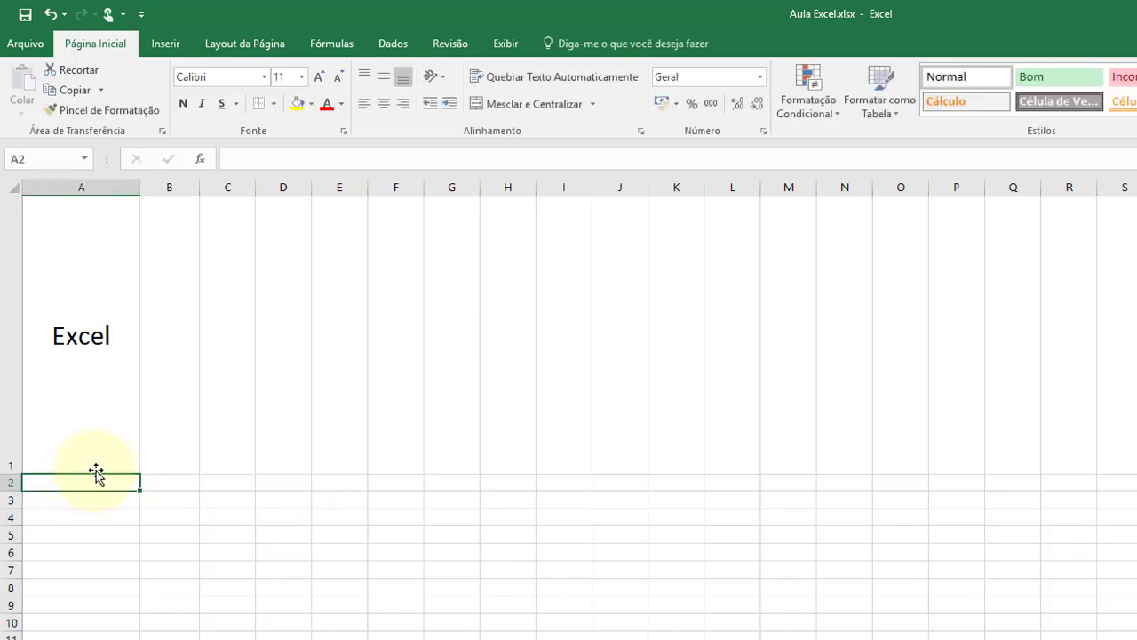
text(MICROSOFT EXCEL)
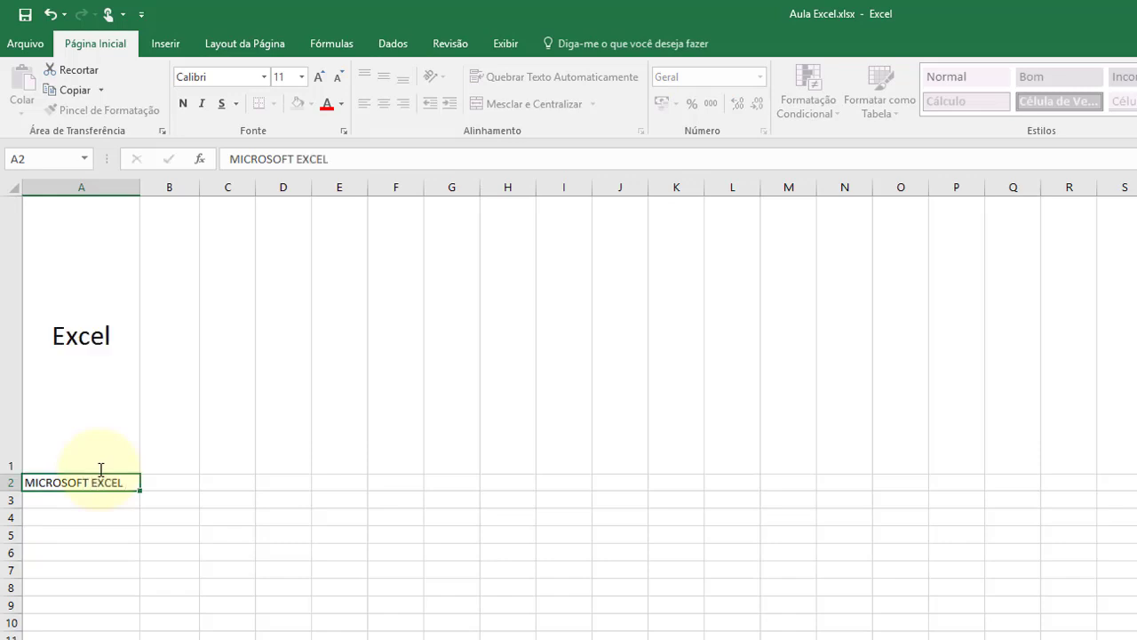
key(Return)
key(ctrl+Right)
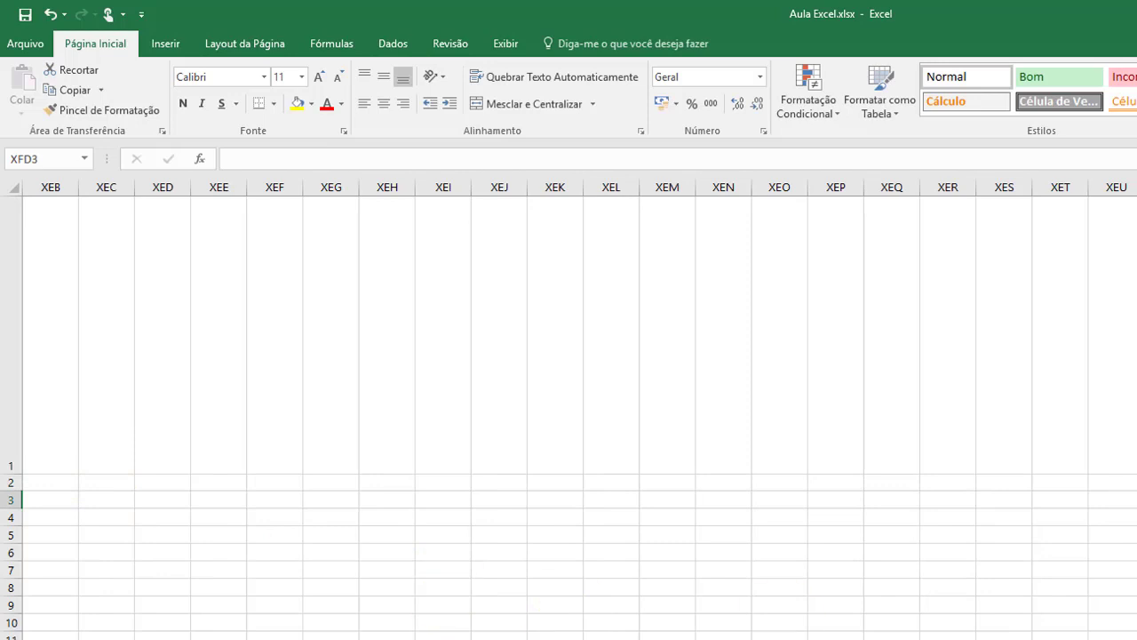
Scroll back from the empty far-right columns to column A
scroll(584, 410, left, 1)
scroll(585, 409, left, 10)
scroll(584, 410, left, 20)
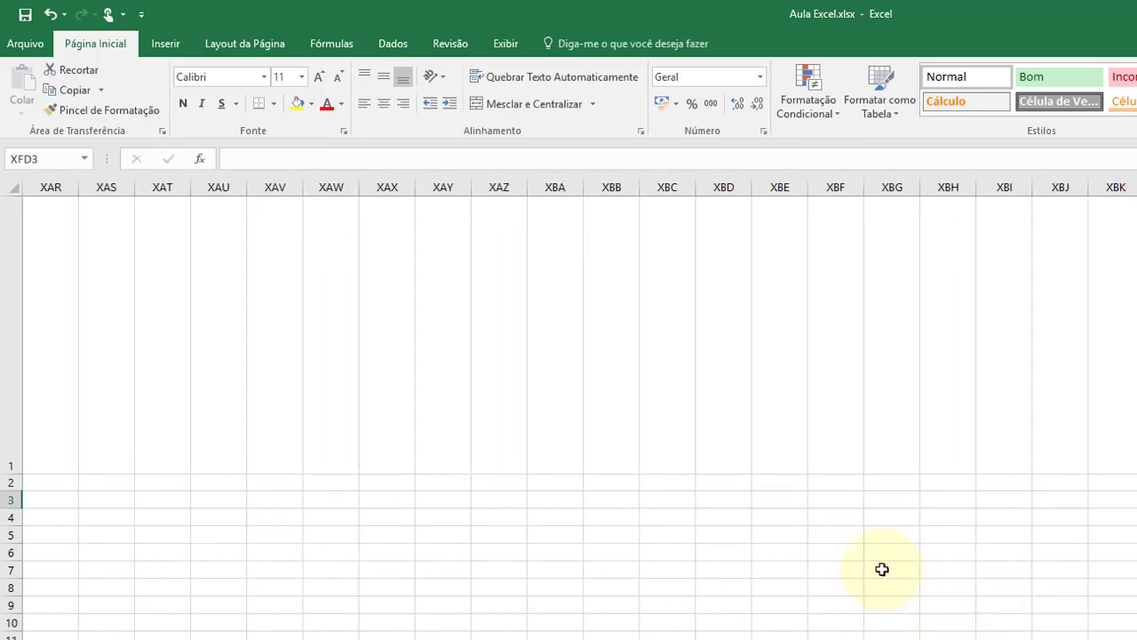
click(746, 568)
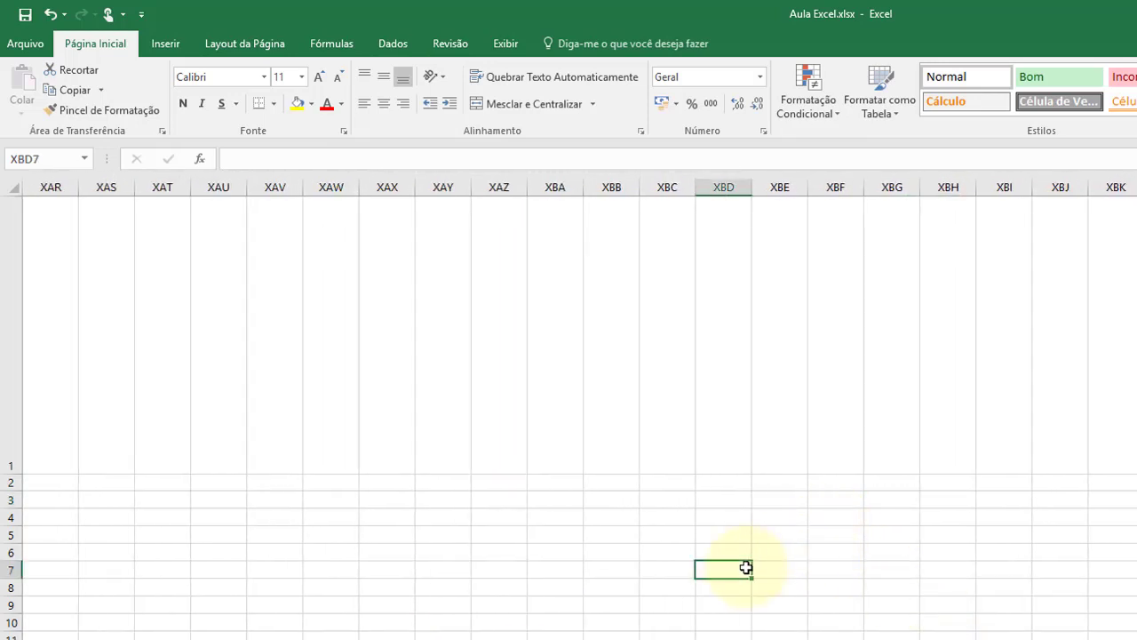
key(ctrl+Left)
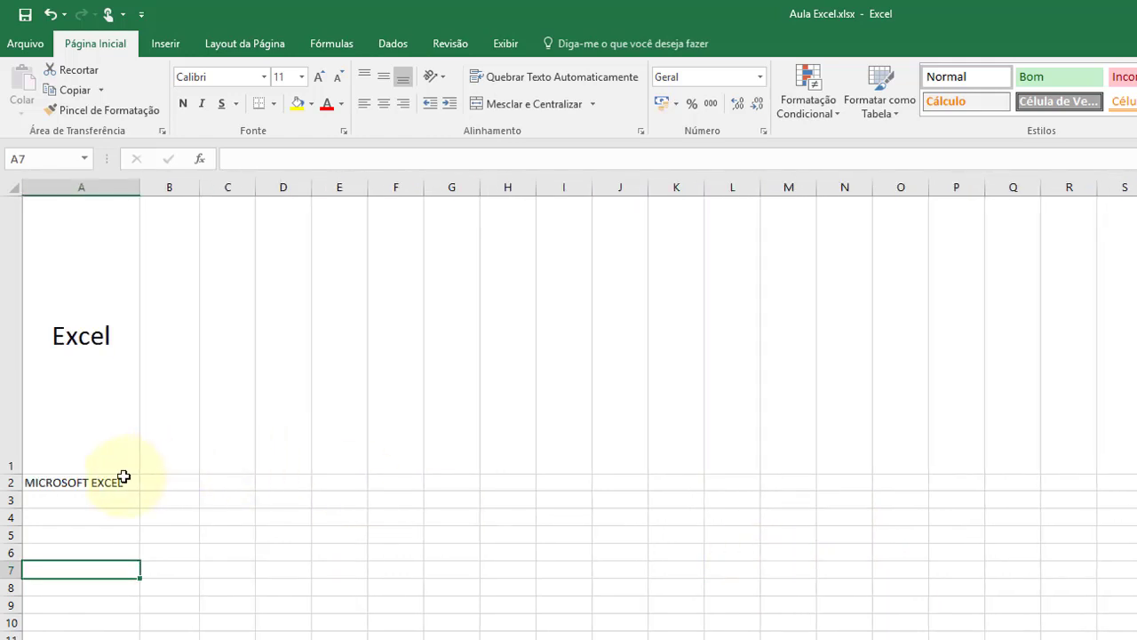
Edit A2 in the formula bar to read MICROSOFT EXCEL 2016, then narrow column A to 96 pixels
click(124, 479)
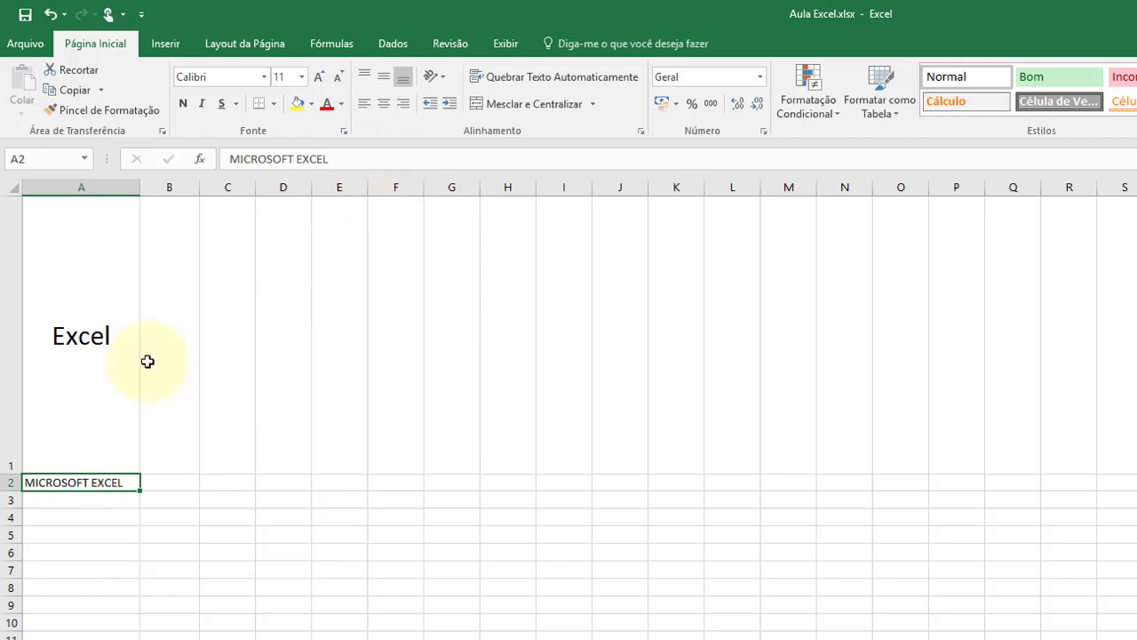
click(105, 498)
click(101, 470)
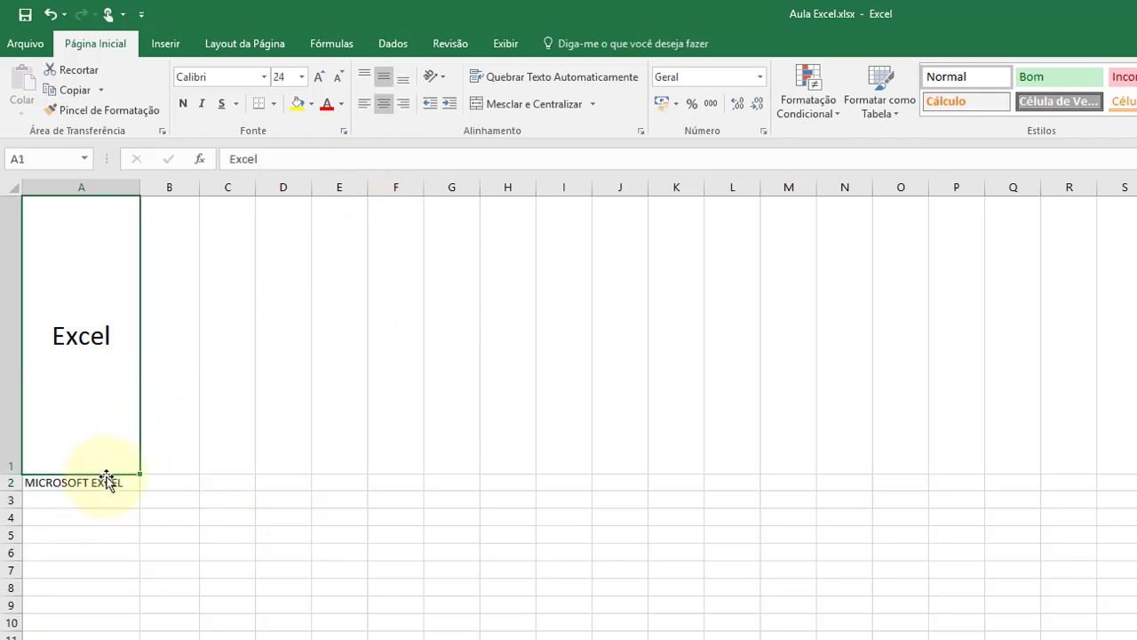
click(116, 482)
click(127, 499)
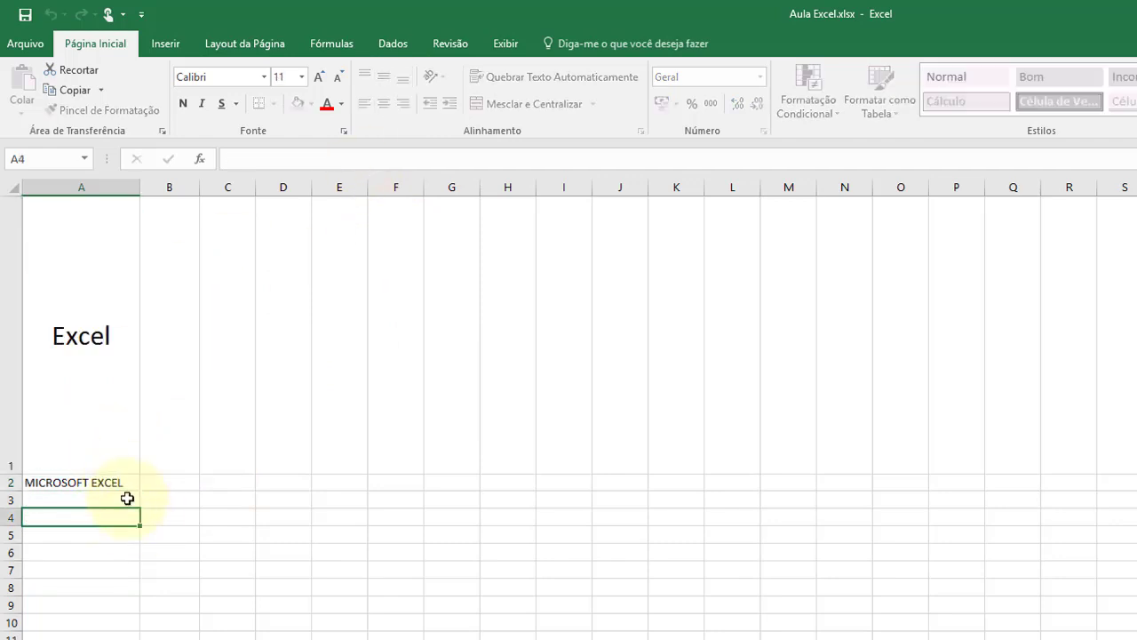
click(117, 482)
click(375, 158)
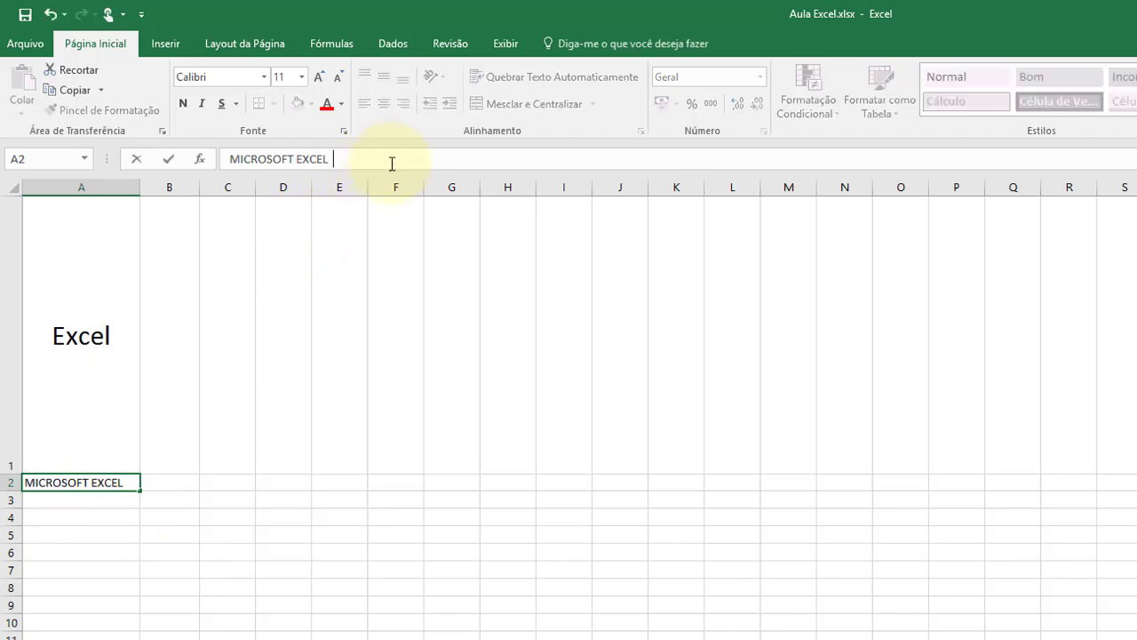
text(2016)
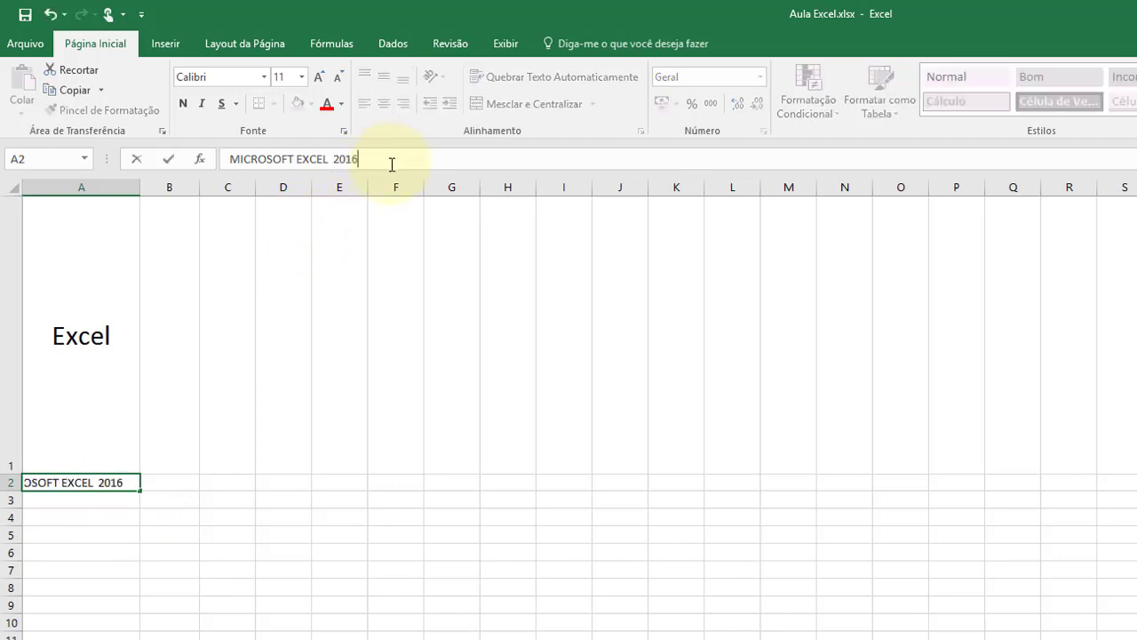
key(Return)
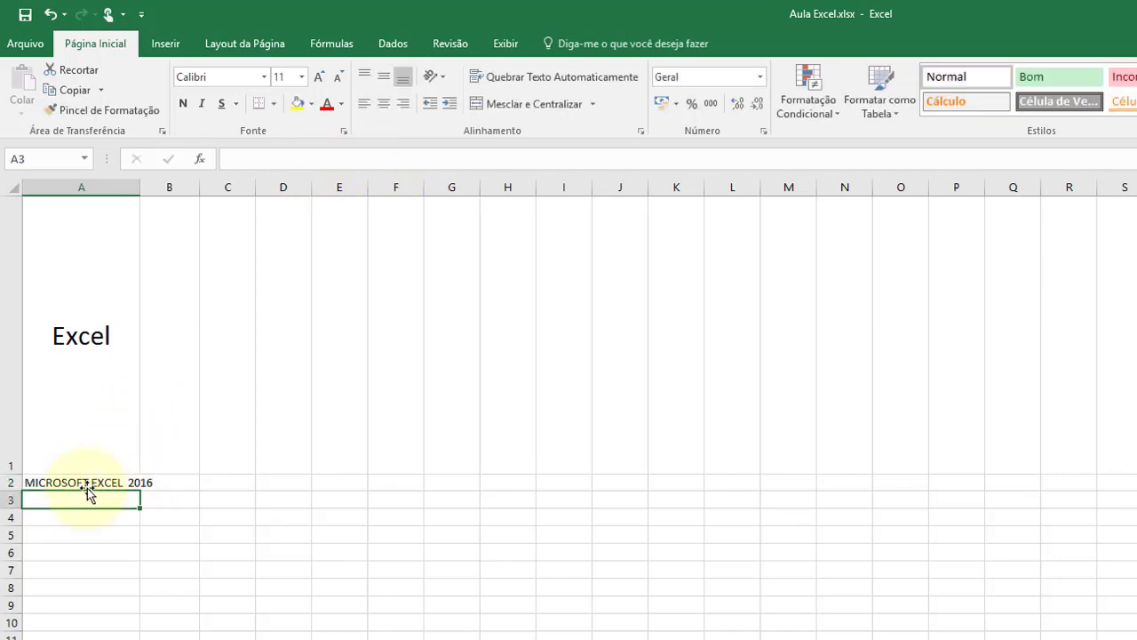
click(92, 479)
drag(139, 186, 105, 178)
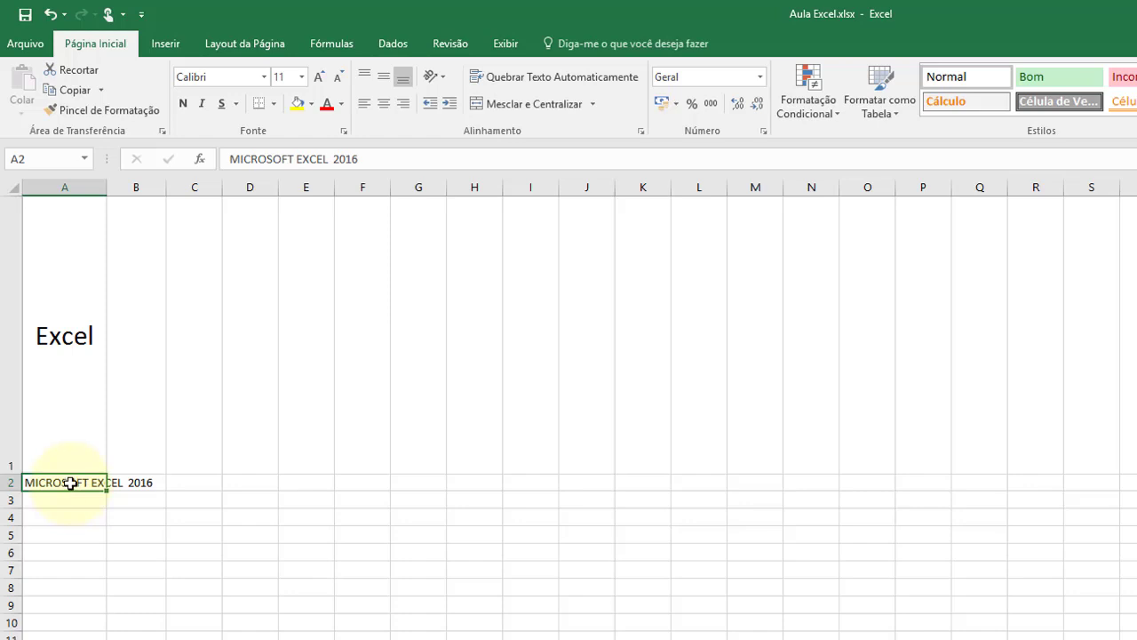
Turn on Quebrar Texto Automaticamente for A2, try resizing column A and row 2, then undo the row change
right_click(70, 482)
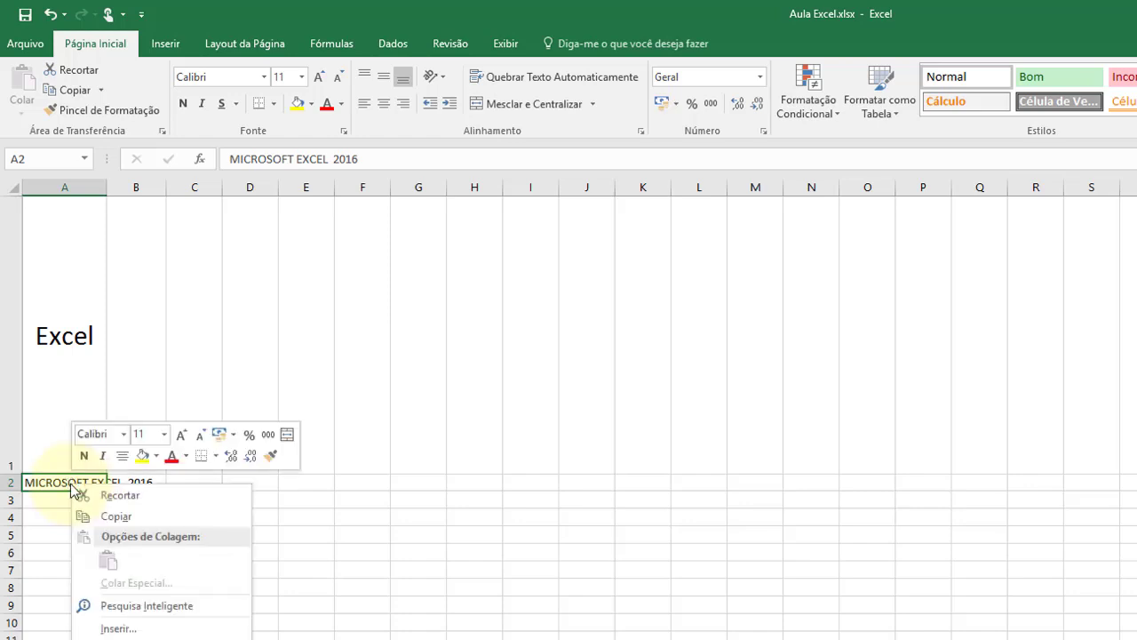
click(538, 79)
click(538, 80)
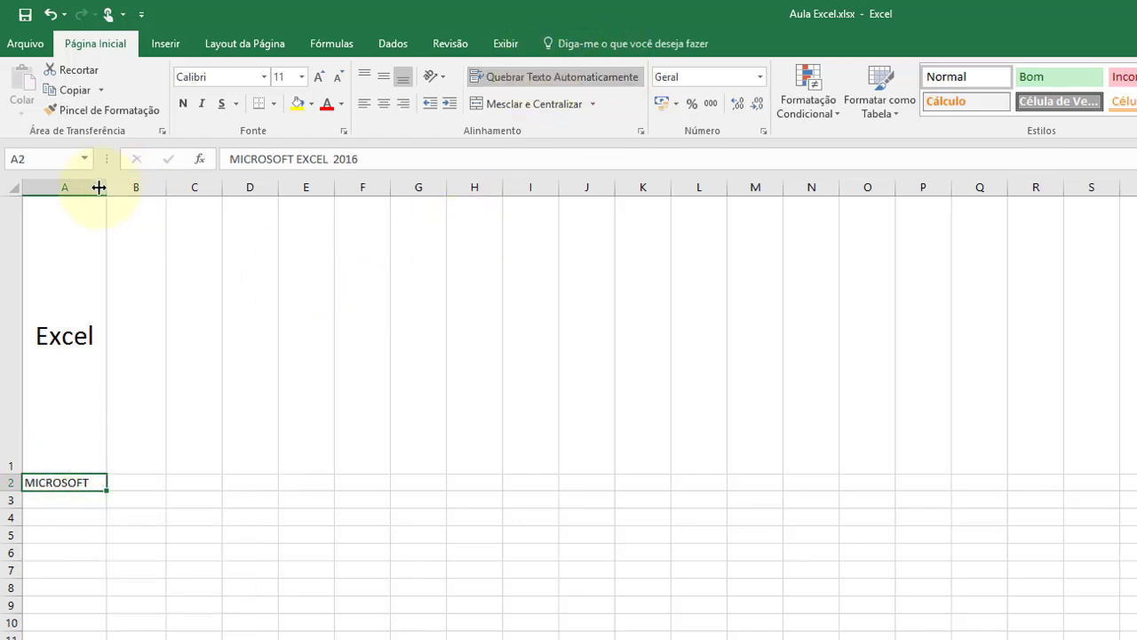
mouse_move(104, 185)
mouse_down()
mouse_move(144, 184)
mouse_move(112, 182)
mouse_up()
drag(14, 491, 15, 506)
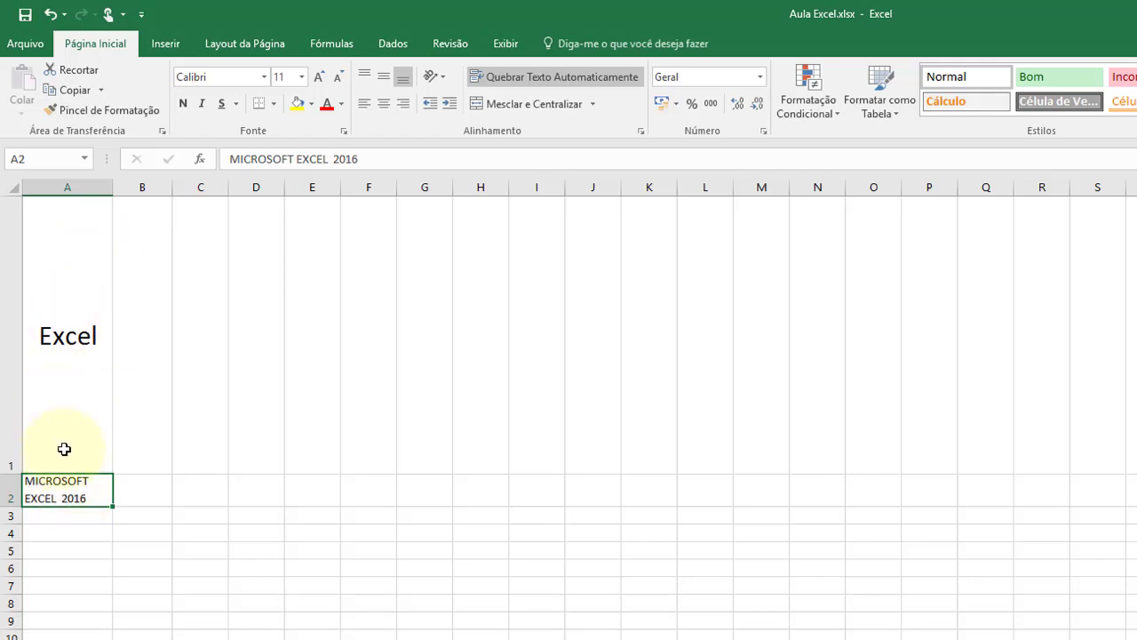
key(ctrl+z)
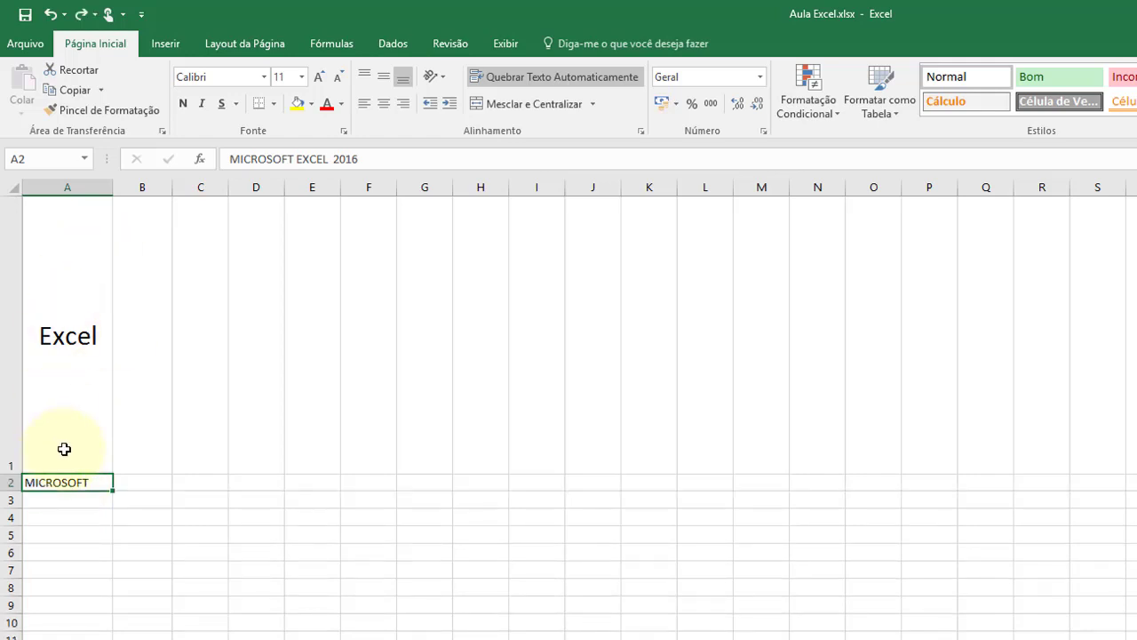
key(ctrl+z)
In Formatar células > Alinhamento, uncheck text wrapping and check Reduzir para caber for A2
right_click(111, 483)
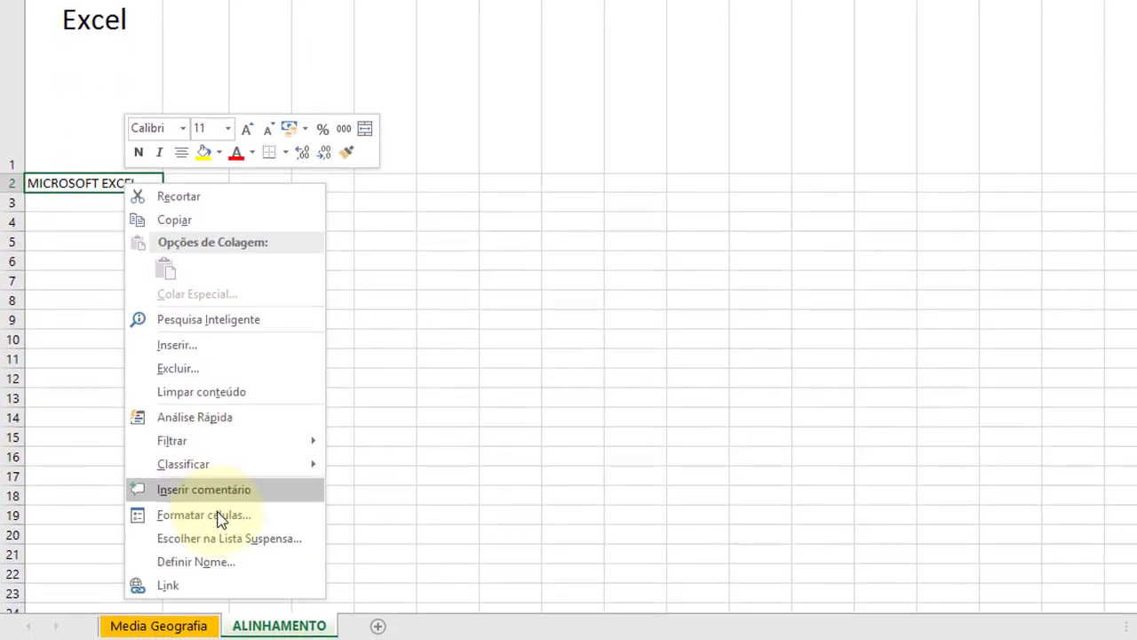
click(217, 516)
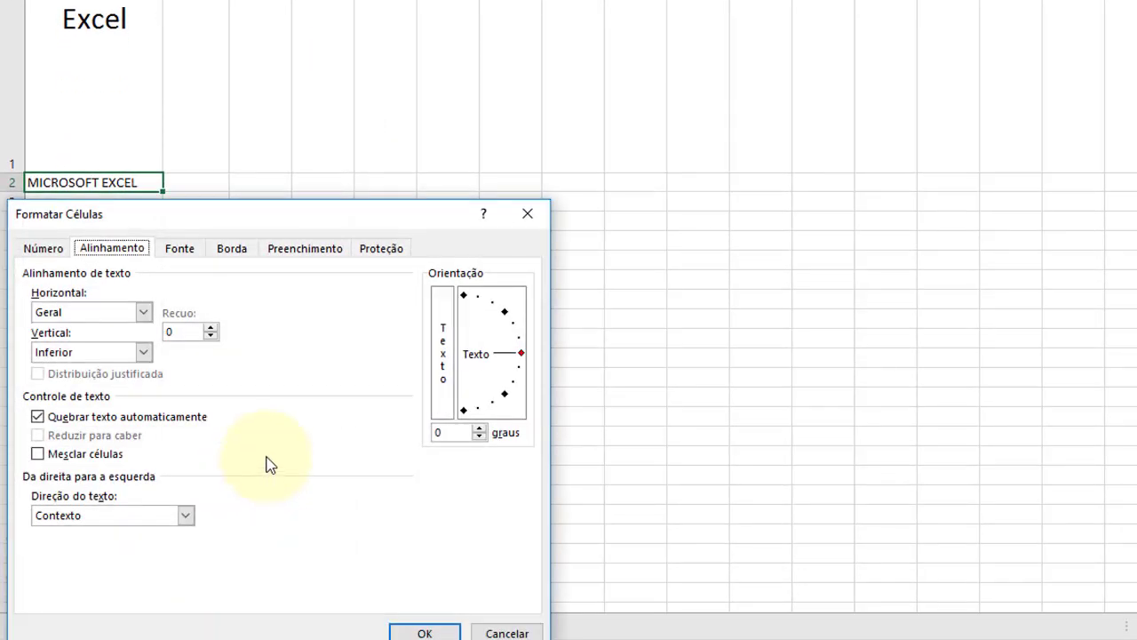
click(46, 421)
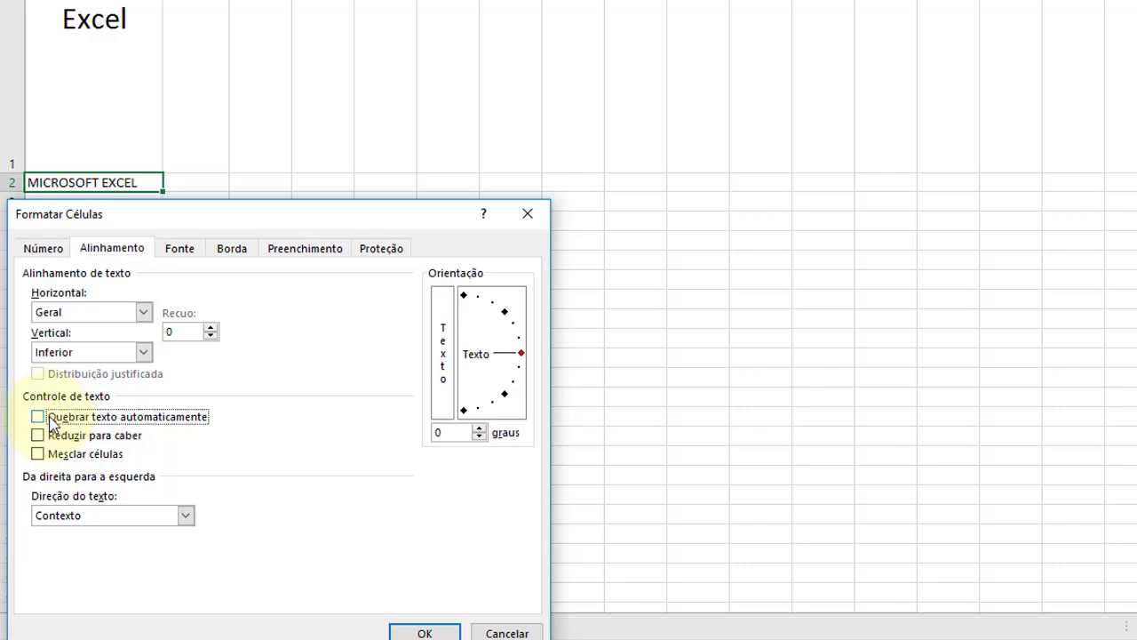
click(59, 436)
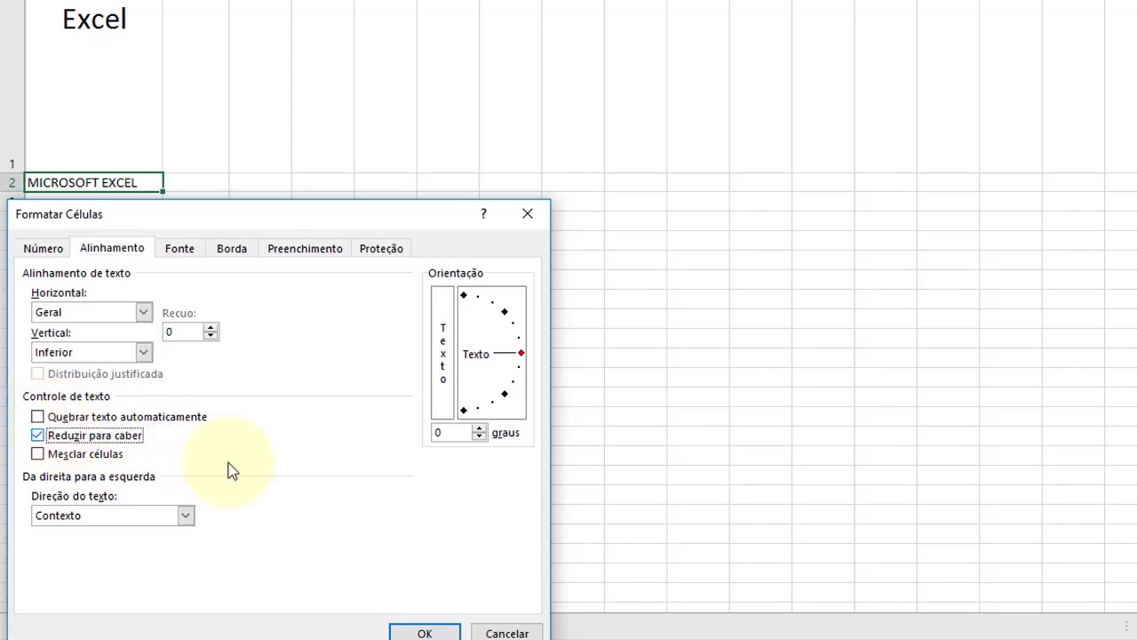
click(423, 633)
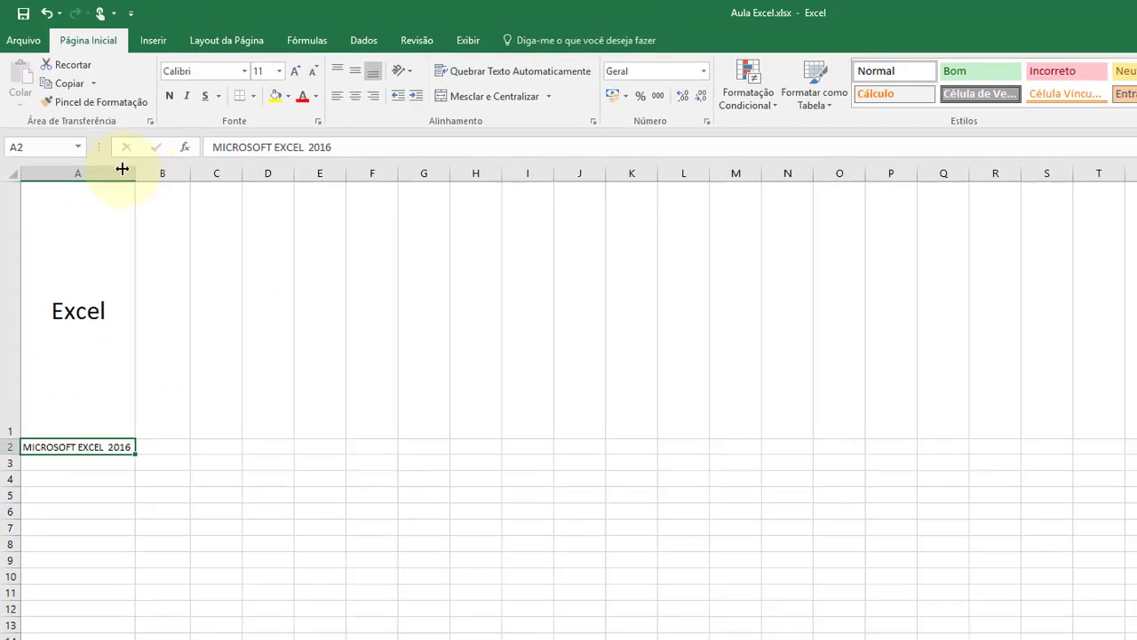
Drag column A's border narrower so A2's text shrinks further, then reselect A2
drag(121, 169, 130, 170)
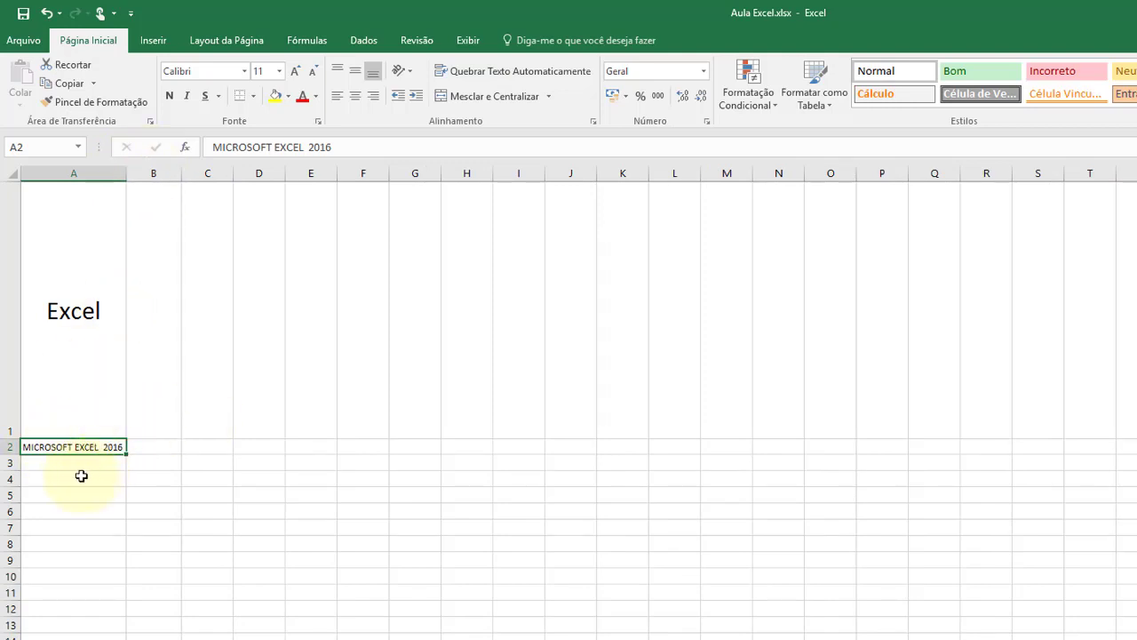
click(67, 462)
click(90, 444)
key(ctrl+Page_Down)
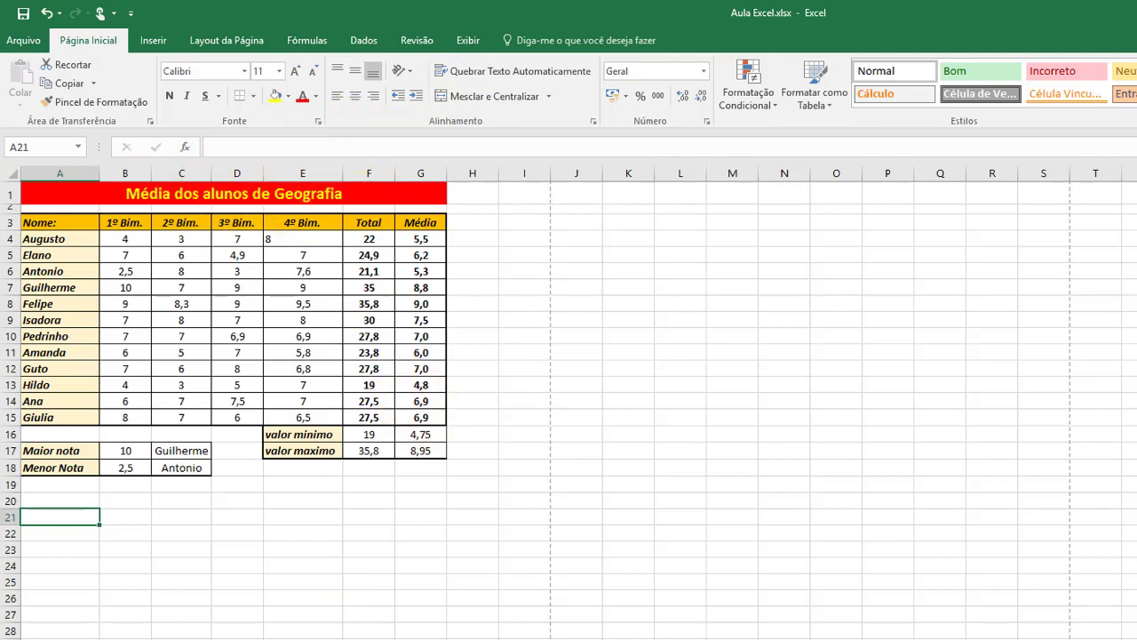
key(ctrl+Page_Up)
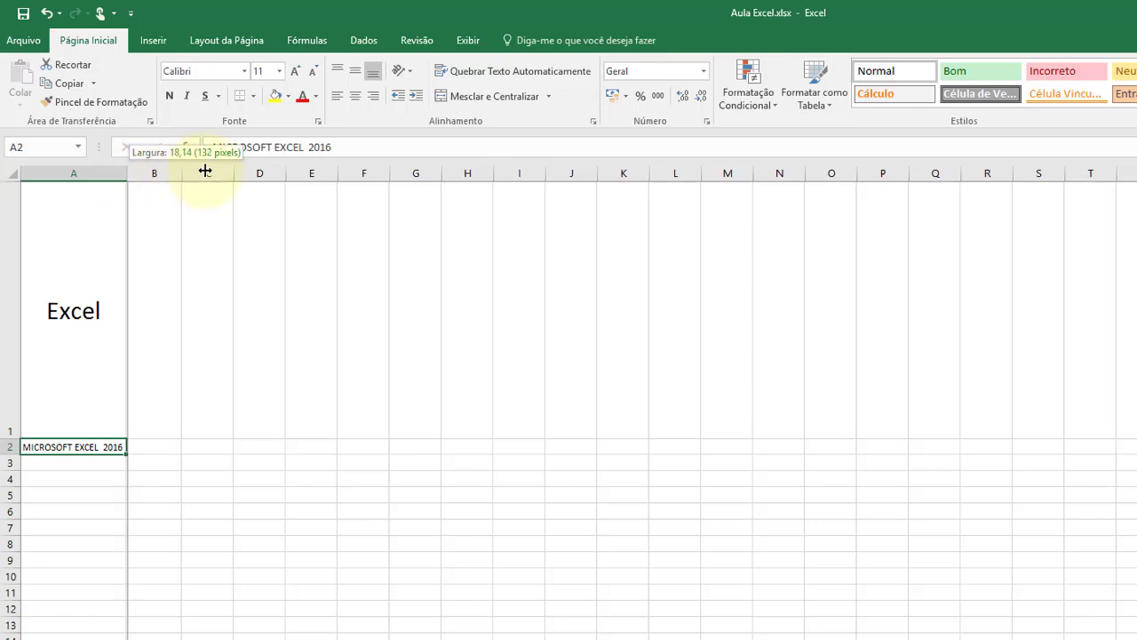
Widen column A and try indenting A2, leaving MICROSOFT EXCEL 2016 flush left with no indent
drag(130, 172, 203, 172)
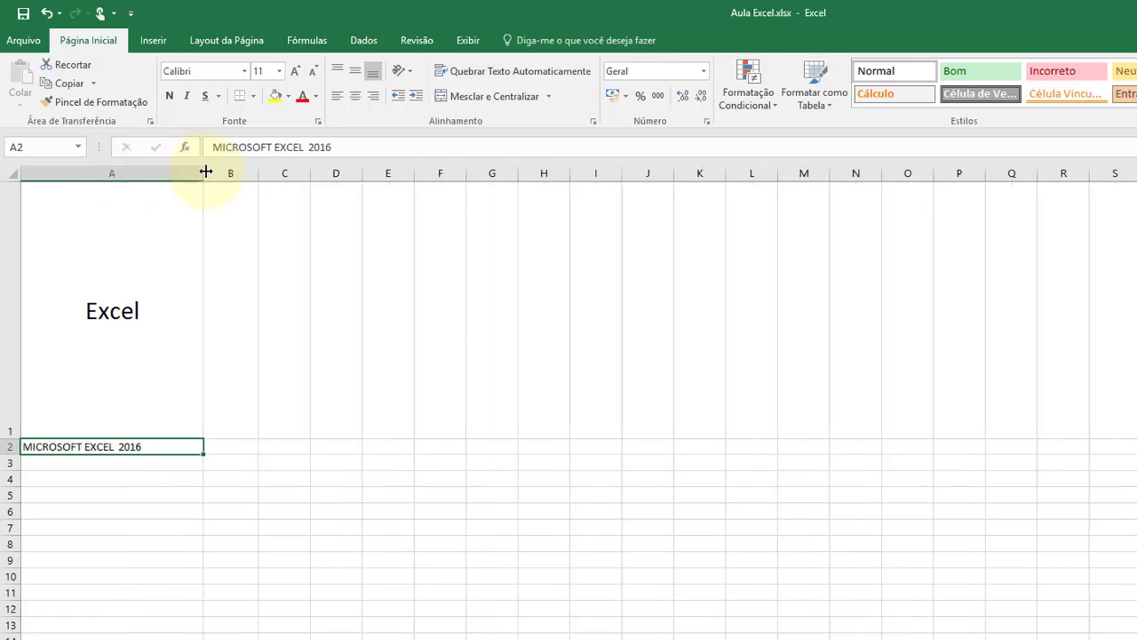
click(417, 99)
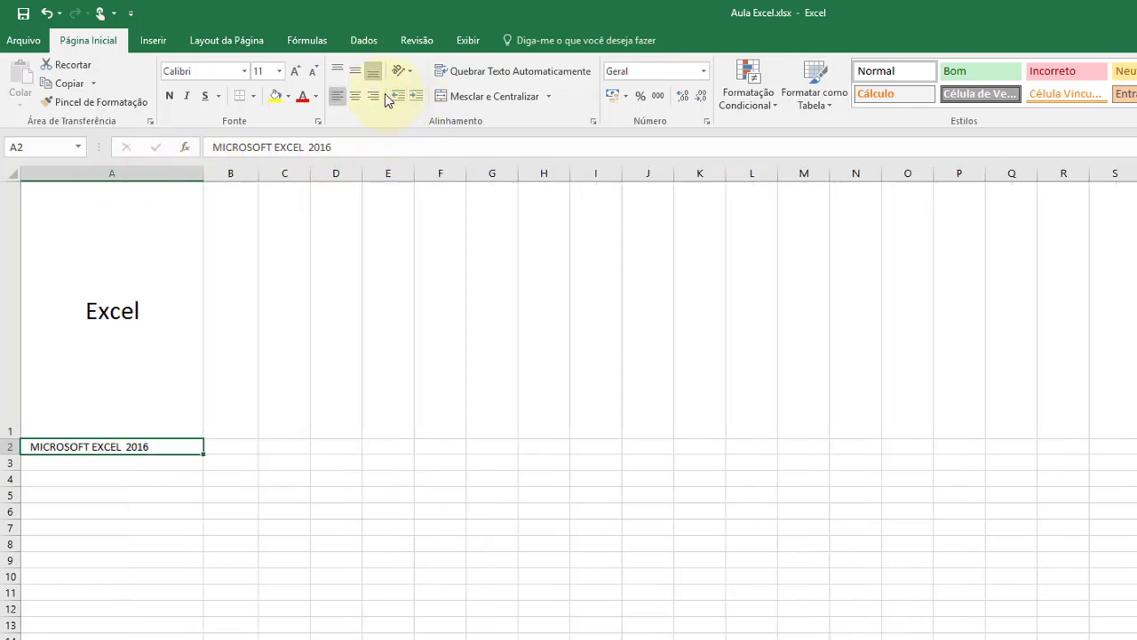
click(398, 100)
click(414, 99)
click(399, 99)
click(417, 95)
click(399, 96)
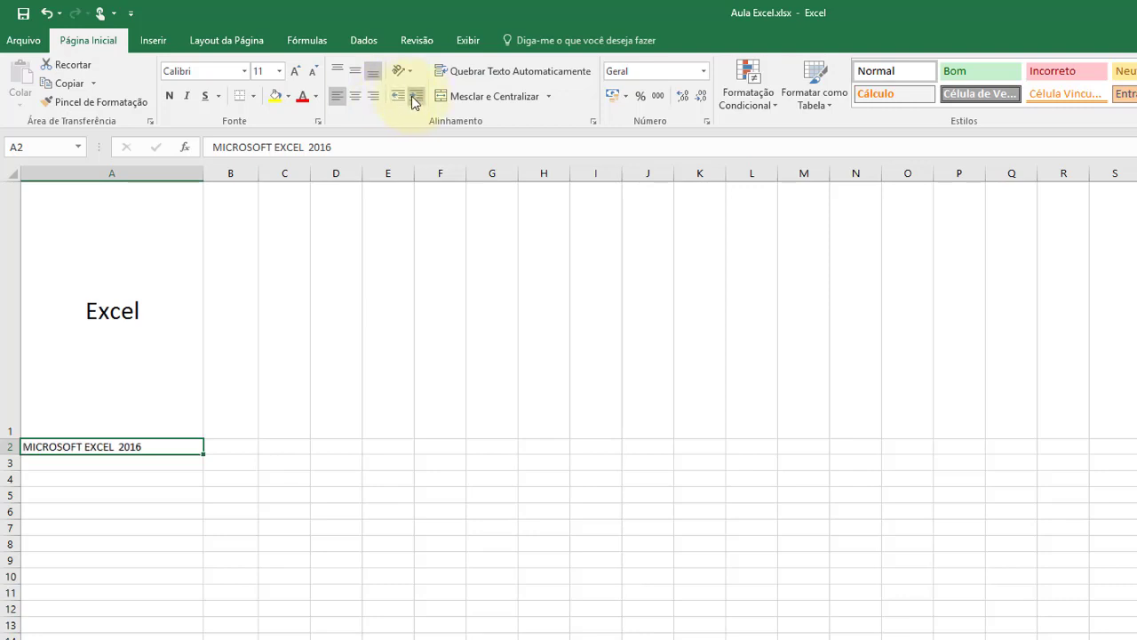
click(350, 80)
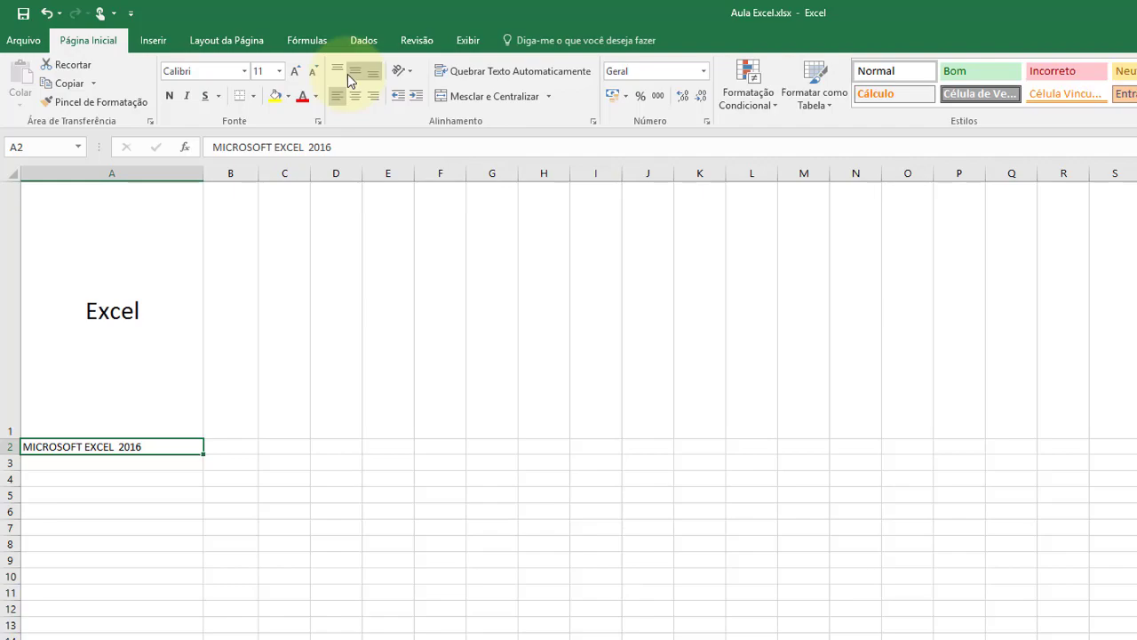